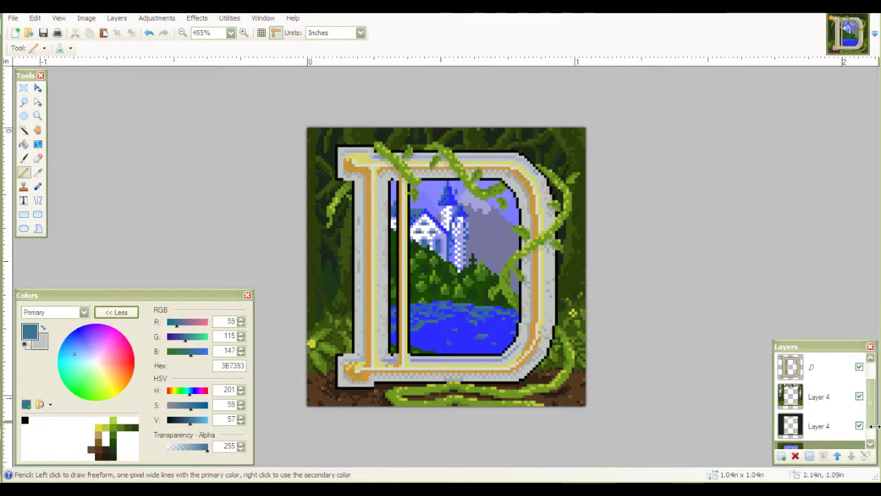
{"action": "left_click_drag", "start_coordinate": [871, 412], "coordinate": [866, 454]}
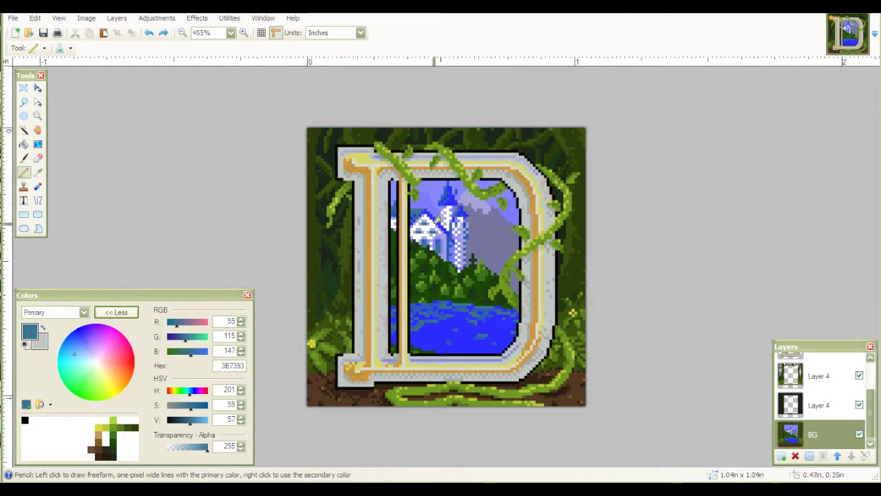
{"action": "scroll", "coordinate": [861, 392], "scroll_direction": "up", "scroll_amount": 2}
{"action": "left_click", "coordinate": [860, 375]}
Hide the letter D layer and the Layer 4 jungle trees.
{"action": "left_click", "coordinate": [860, 395]}
{"action": "left_click", "coordinate": [859, 396]}
{"action": "left_click", "coordinate": [858, 425]}
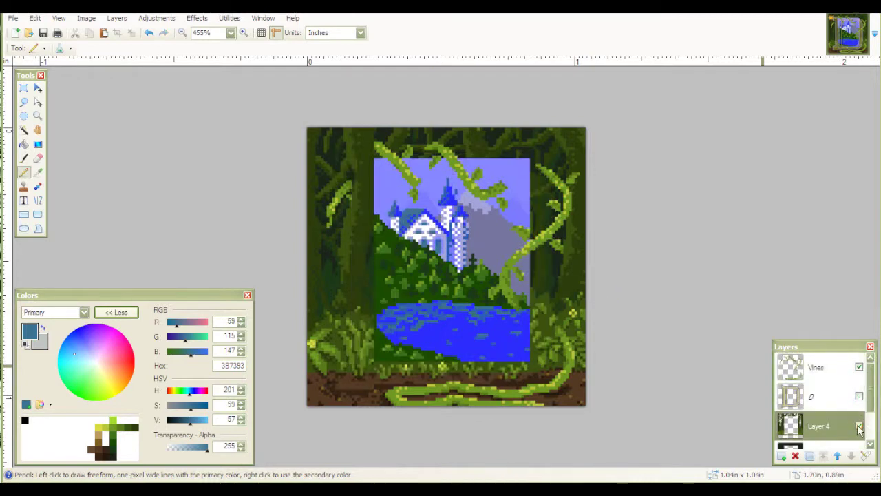
{"action": "left_click", "coordinate": [859, 426]}
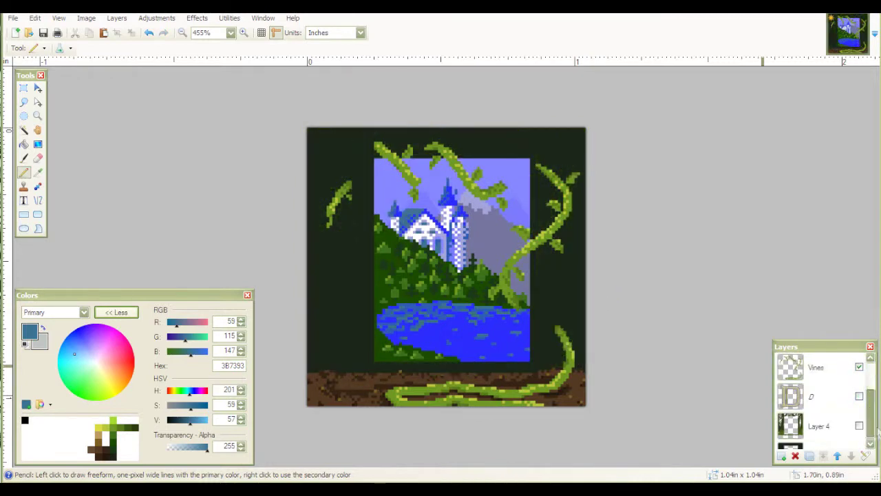
Show the forest background layer and hide the Vines layer.
{"action": "scroll", "coordinate": [869, 431], "scroll_direction": "down", "scroll_amount": 2}
{"action": "left_click", "coordinate": [859, 405]}
{"action": "scroll", "coordinate": [866, 372], "scroll_direction": "up", "scroll_amount": 2}
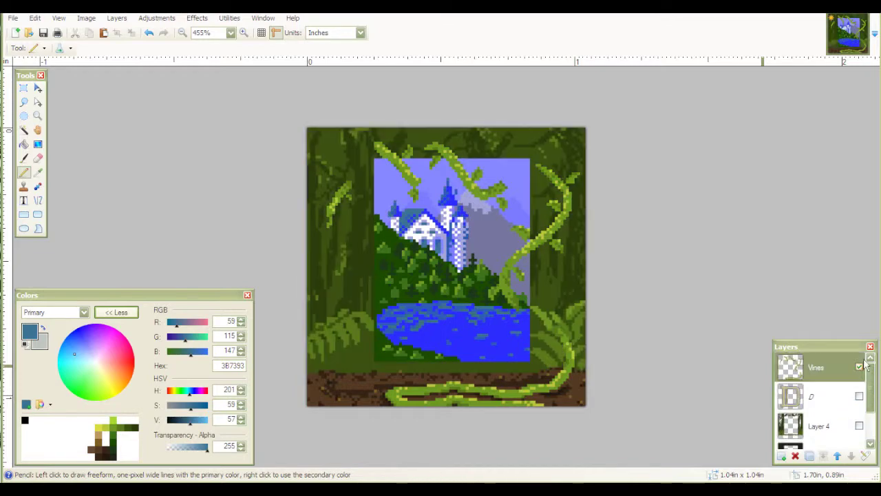
{"action": "left_click", "coordinate": [859, 367]}
Briefly show the letter D over the scene, hide it again, then select Vines.
{"action": "scroll", "coordinate": [601, 253], "scroll_direction": "up", "scroll_amount": 4}
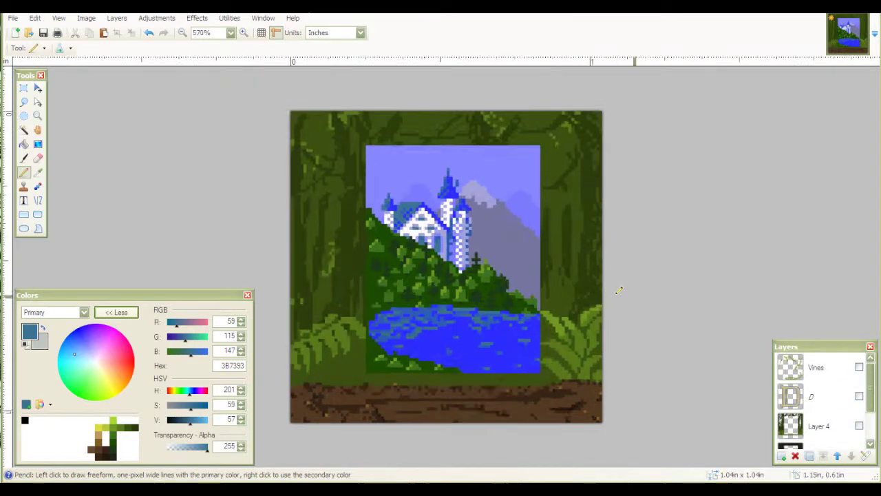
{"action": "scroll", "coordinate": [600, 253], "scroll_direction": "down", "scroll_amount": 4}
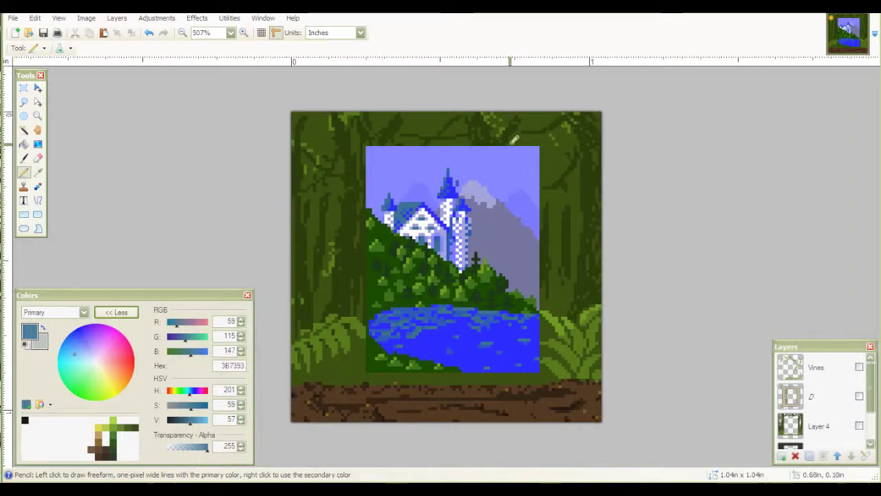
{"action": "left_click", "coordinate": [819, 395]}
{"action": "left_click", "coordinate": [859, 396]}
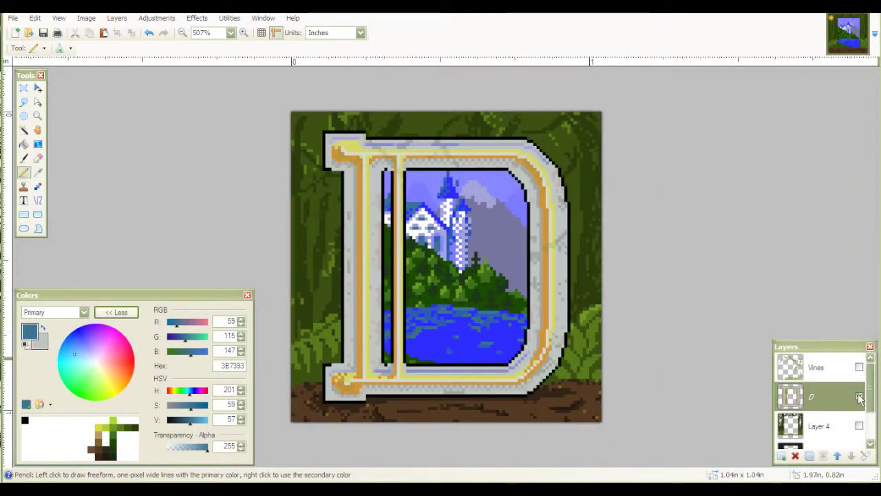
{"action": "left_click", "coordinate": [859, 395]}
{"action": "left_click", "coordinate": [816, 367]}
{"action": "scroll", "coordinate": [571, 143], "scroll_direction": "up", "scroll_amount": 3}
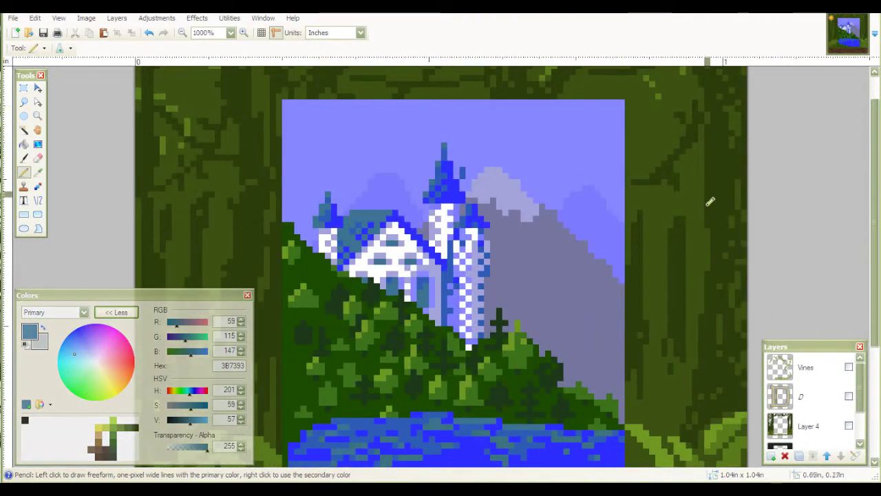
{"action": "scroll", "coordinate": [710, 198], "scroll_direction": "down", "scroll_amount": 4}
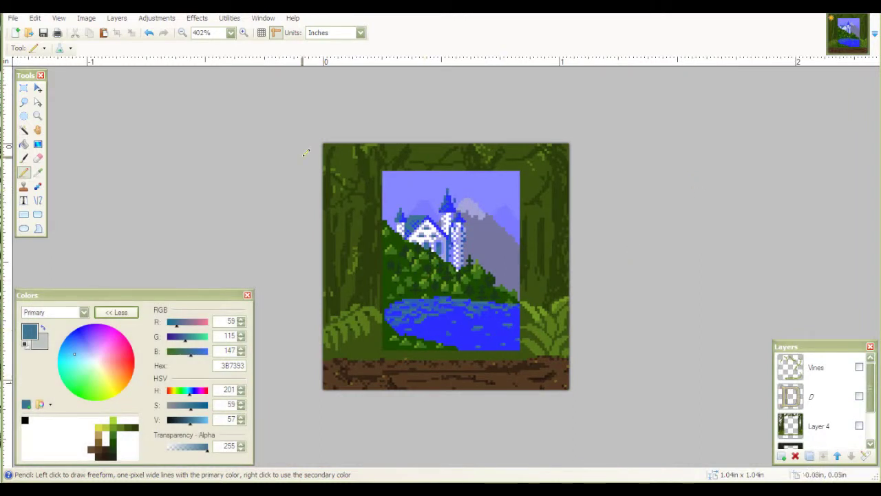
{"action": "scroll", "coordinate": [472, 315], "scroll_direction": "up", "scroll_amount": 3}
{"action": "scroll", "coordinate": [545, 262], "scroll_direction": "up", "scroll_amount": 1}
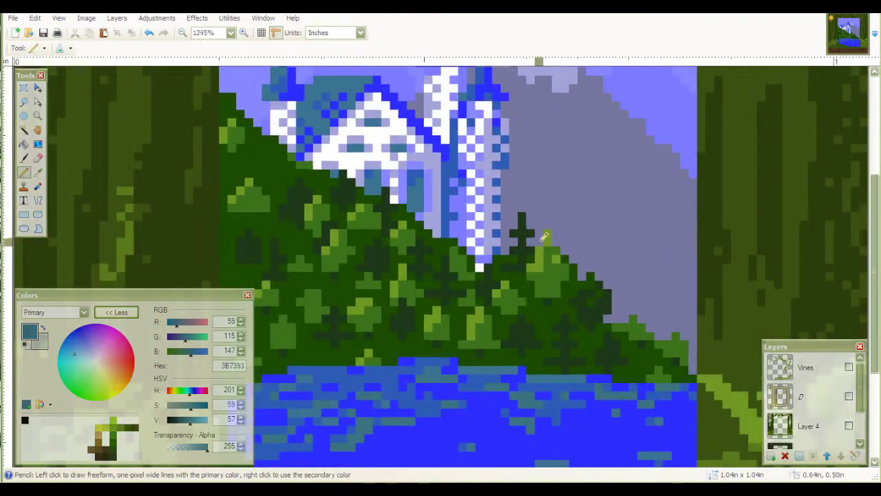
{"action": "scroll", "coordinate": [513, 170], "scroll_direction": "down", "scroll_amount": 3}
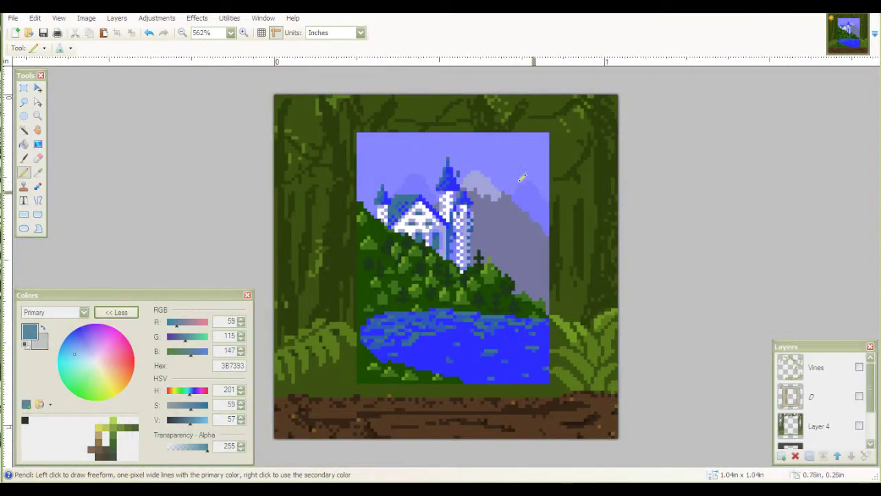
{"action": "scroll", "coordinate": [504, 217], "scroll_direction": "down", "scroll_amount": 2}
{"action": "scroll", "coordinate": [504, 217], "scroll_direction": "up", "scroll_amount": 2}
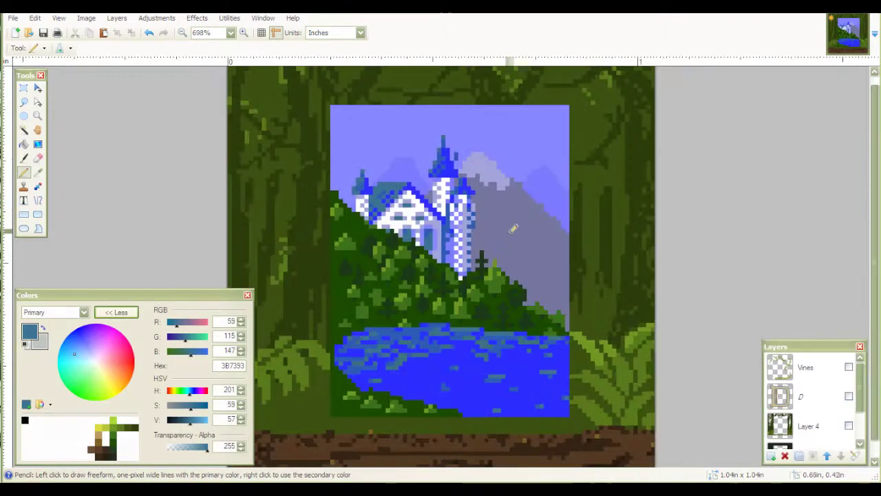
{"action": "scroll", "coordinate": [596, 209], "scroll_direction": "down", "scroll_amount": 7}
{"action": "scroll", "coordinate": [613, 241], "scroll_direction": "up", "scroll_amount": 2}
{"action": "scroll", "coordinate": [627, 244], "scroll_direction": "down", "scroll_amount": 3}
{"action": "scroll", "coordinate": [600, 247], "scroll_direction": "up", "scroll_amount": 1}
{"action": "scroll", "coordinate": [601, 246], "scroll_direction": "up", "scroll_amount": 8}
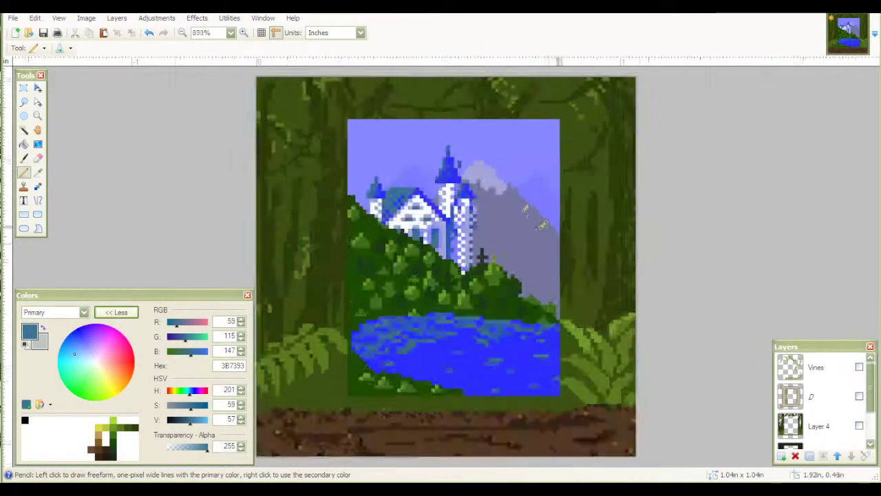
{"action": "scroll", "coordinate": [521, 188], "scroll_direction": "down", "scroll_amount": 1}
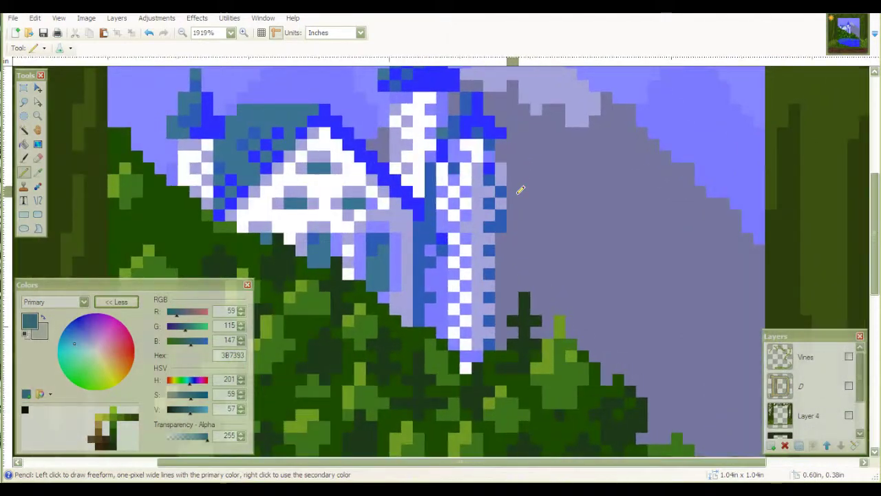
{"action": "scroll", "coordinate": [521, 188], "scroll_direction": "up", "scroll_amount": 1}
{"action": "scroll", "coordinate": [572, 334], "scroll_direction": "down", "scroll_amount": 3}
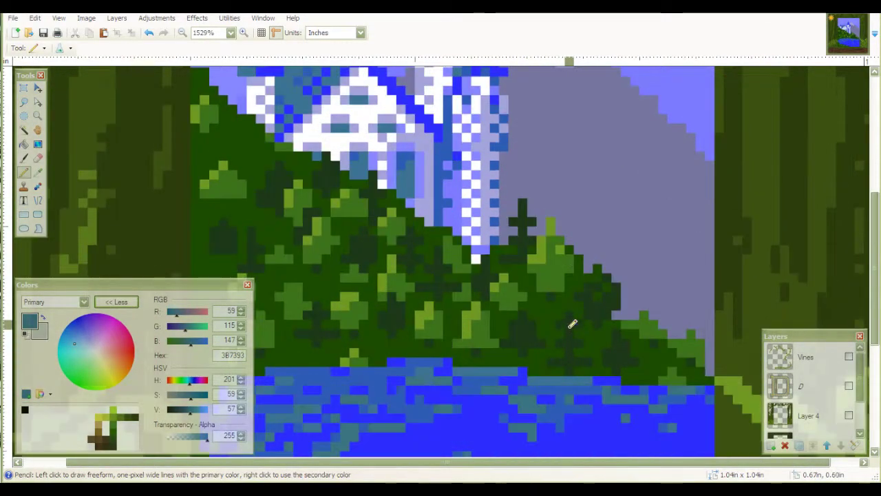
{"action": "scroll", "coordinate": [571, 322], "scroll_direction": "up", "scroll_amount": 3}
{"action": "scroll", "coordinate": [571, 321], "scroll_direction": "down", "scroll_amount": 1}
{"action": "scroll", "coordinate": [571, 324], "scroll_direction": "down", "scroll_amount": 3}
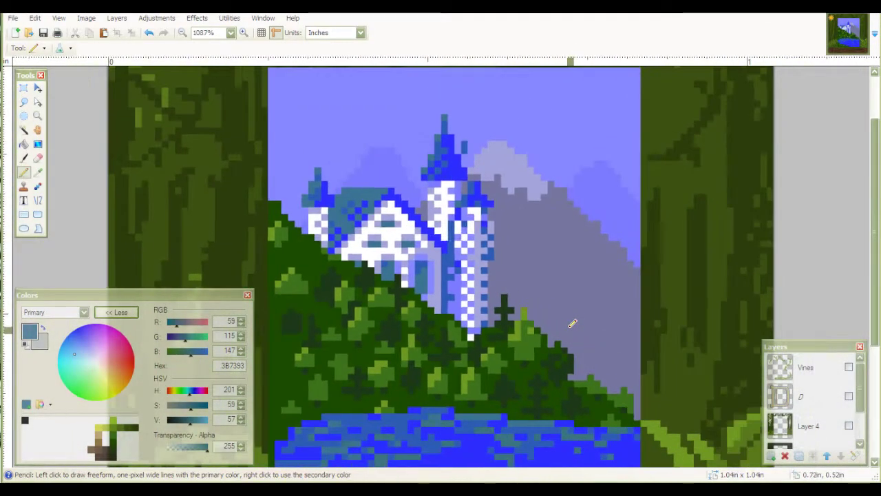
{"action": "scroll", "coordinate": [505, 291], "scroll_direction": "up", "scroll_amount": 3}
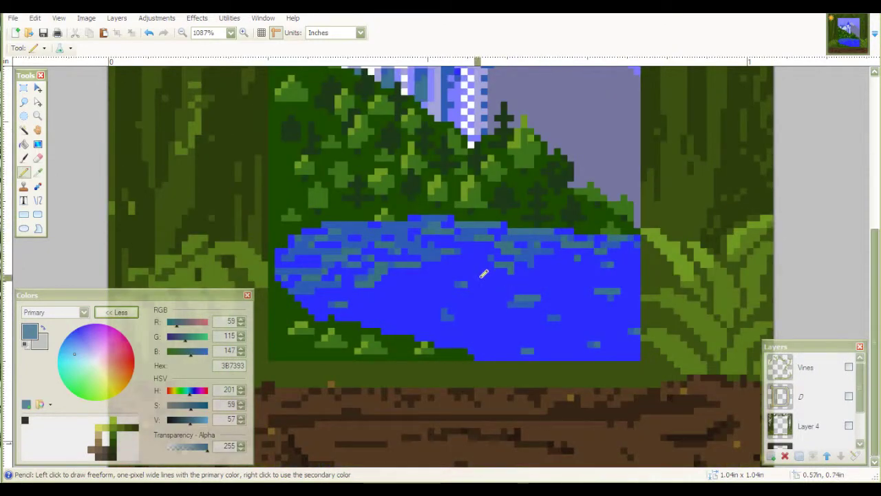
{"action": "scroll", "coordinate": [484, 271], "scroll_direction": "up", "scroll_amount": 2}
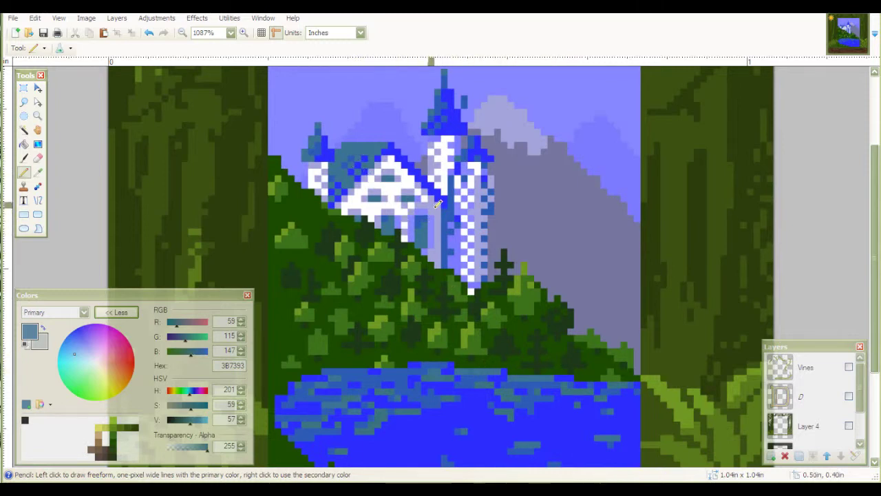
{"action": "scroll", "coordinate": [520, 124], "scroll_direction": "down", "scroll_amount": 5}
{"action": "scroll", "coordinate": [555, 221], "scroll_direction": "up", "scroll_amount": 4}
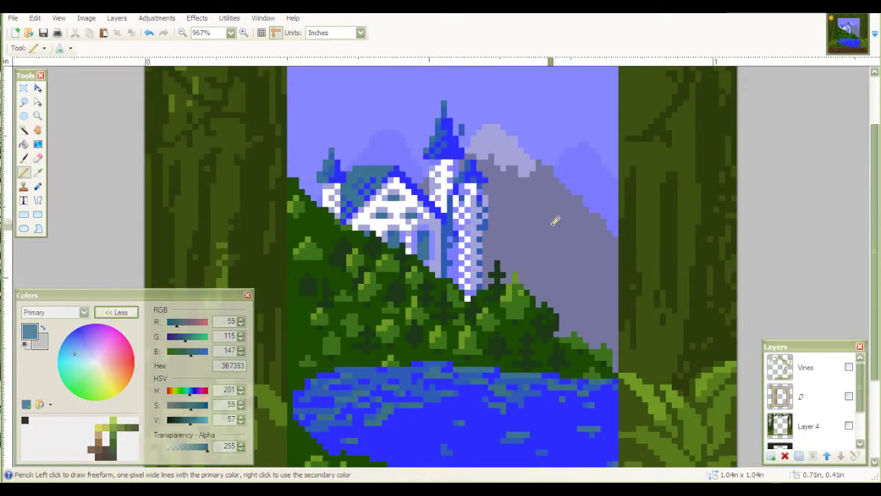
{"action": "scroll", "coordinate": [576, 226], "scroll_direction": "down", "scroll_amount": 3}
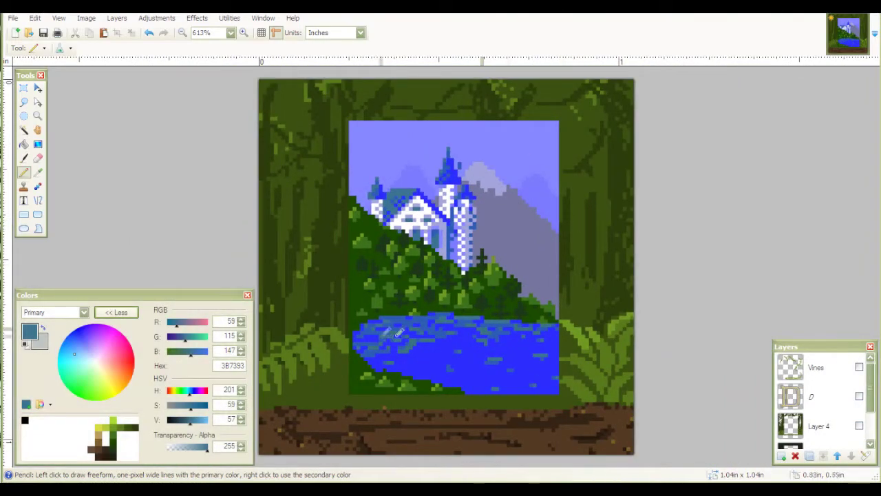
{"action": "scroll", "coordinate": [481, 358], "scroll_direction": "up", "scroll_amount": 4}
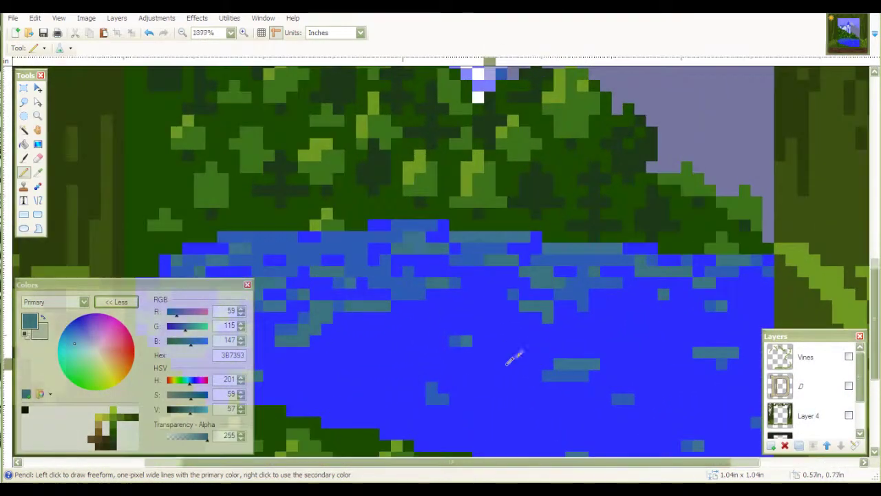
{"action": "scroll", "coordinate": [523, 354], "scroll_direction": "down", "scroll_amount": 2}
{"action": "scroll", "coordinate": [568, 329], "scroll_direction": "up", "scroll_amount": 5}
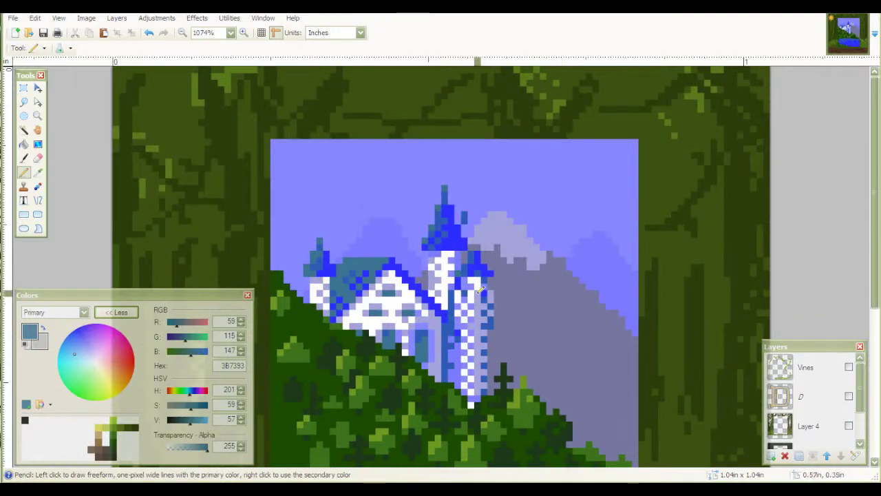
{"action": "scroll", "coordinate": [481, 289], "scroll_direction": "up", "scroll_amount": 3}
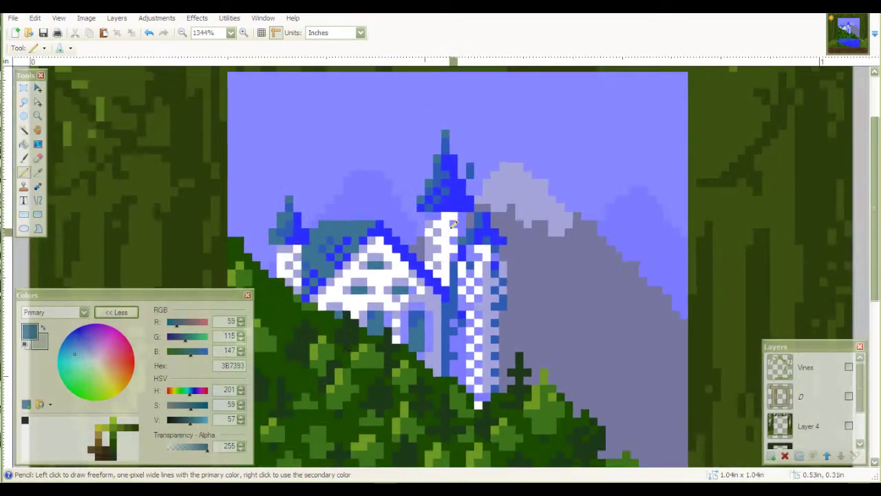
{"action": "scroll", "coordinate": [461, 202], "scroll_direction": "down", "scroll_amount": 3}
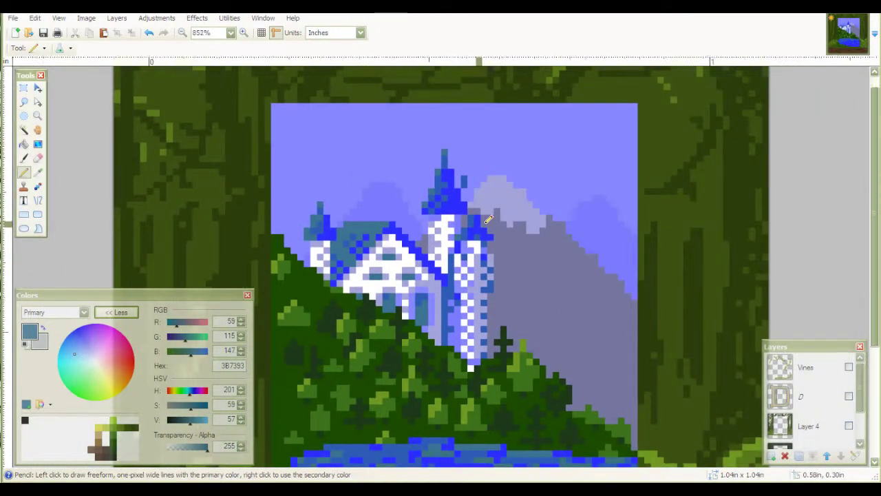
{"action": "scroll", "coordinate": [477, 215], "scroll_direction": "up", "scroll_amount": 4}
{"action": "scroll", "coordinate": [477, 214], "scroll_direction": "down", "scroll_amount": 4}
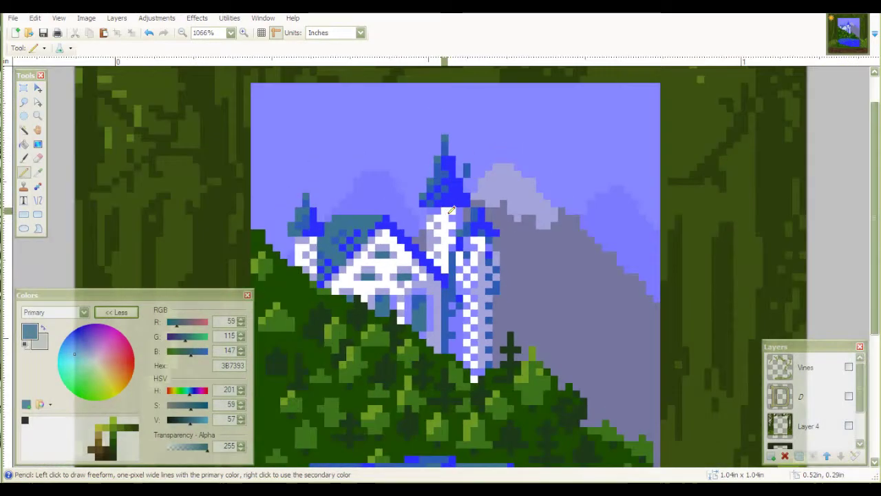
{"action": "scroll", "coordinate": [368, 179], "scroll_direction": "up", "scroll_amount": 3}
{"action": "scroll", "coordinate": [368, 179], "scroll_direction": "up", "scroll_amount": 3}
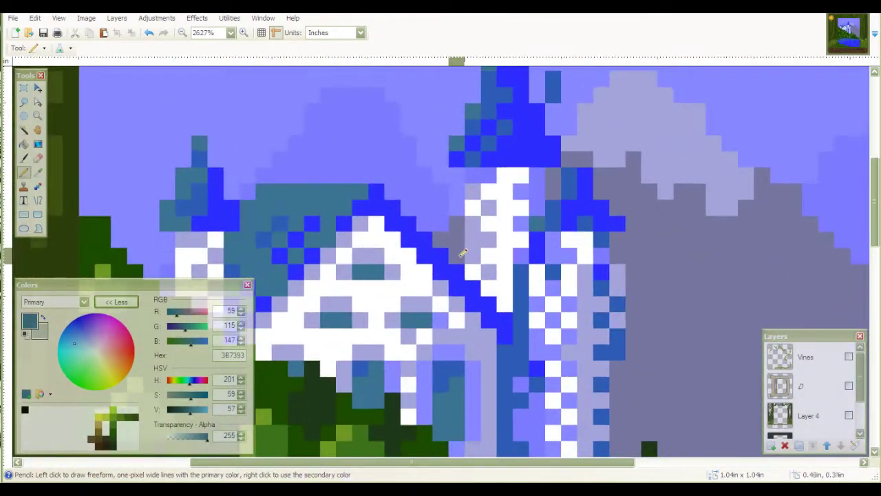
{"action": "scroll", "coordinate": [465, 250], "scroll_direction": "down", "scroll_amount": 4}
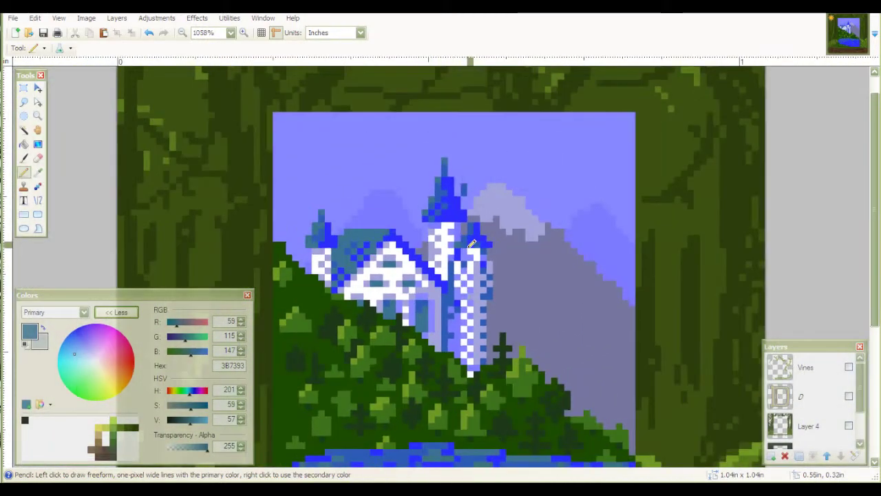
{"action": "scroll", "coordinate": [485, 245], "scroll_direction": "up", "scroll_amount": 3}
{"action": "scroll", "coordinate": [489, 243], "scroll_direction": "down", "scroll_amount": 3}
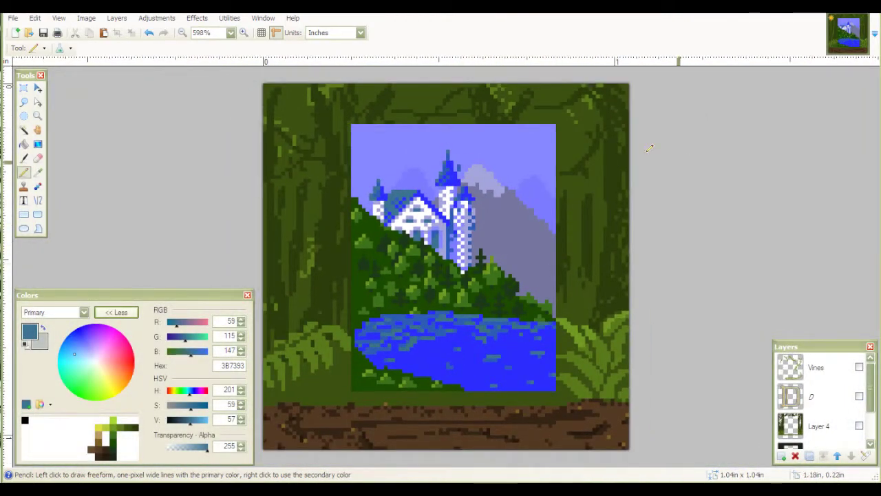
{"action": "scroll", "coordinate": [443, 176], "scroll_direction": "up", "scroll_amount": 4}
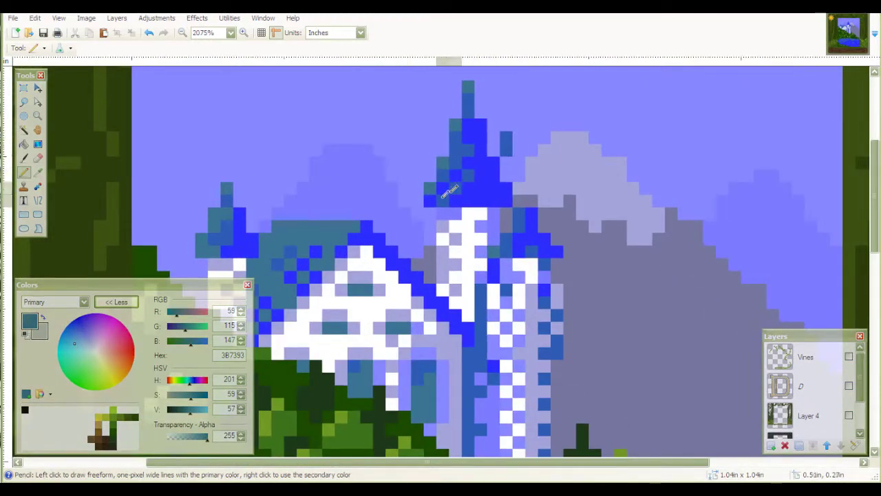
{"action": "scroll", "coordinate": [469, 170], "scroll_direction": "down", "scroll_amount": 4}
{"action": "scroll", "coordinate": [518, 186], "scroll_direction": "down", "scroll_amount": 4}
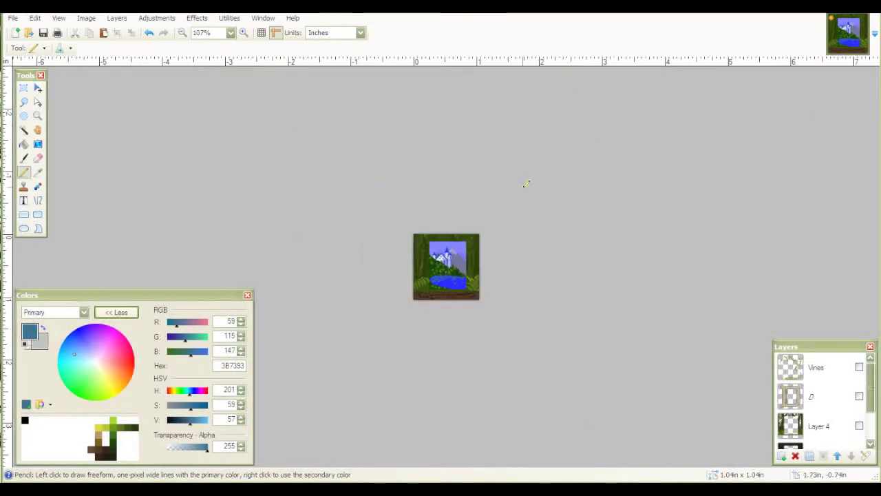
{"action": "scroll", "coordinate": [523, 187], "scroll_direction": "up", "scroll_amount": 5}
{"action": "scroll", "coordinate": [482, 216], "scroll_direction": "up", "scroll_amount": 3}
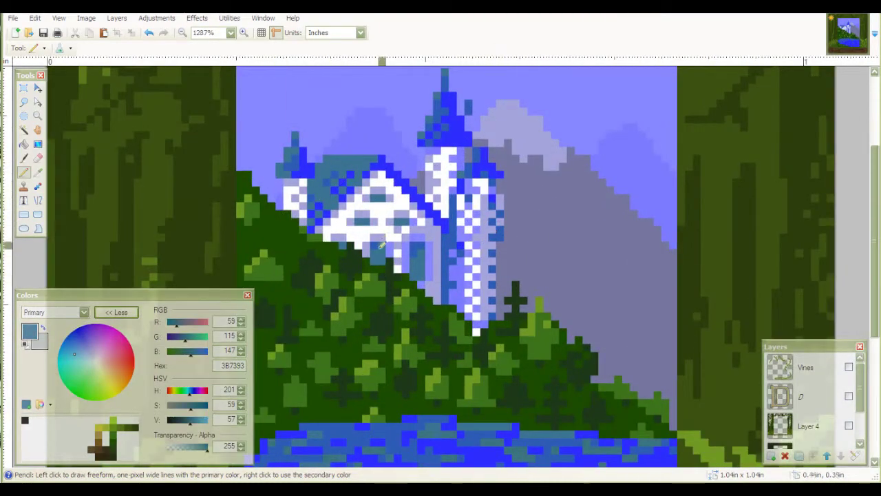
{"action": "scroll", "coordinate": [387, 271], "scroll_direction": "down", "scroll_amount": 2}
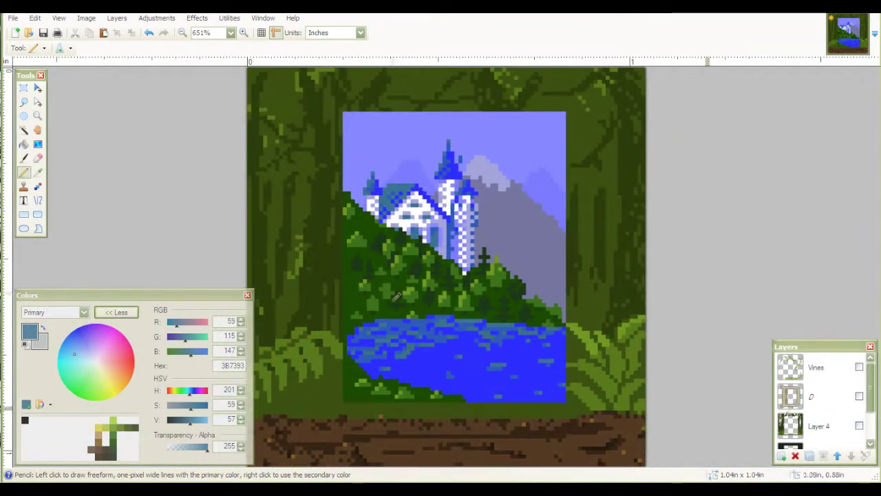
{"action": "left_click", "coordinate": [859, 425]}
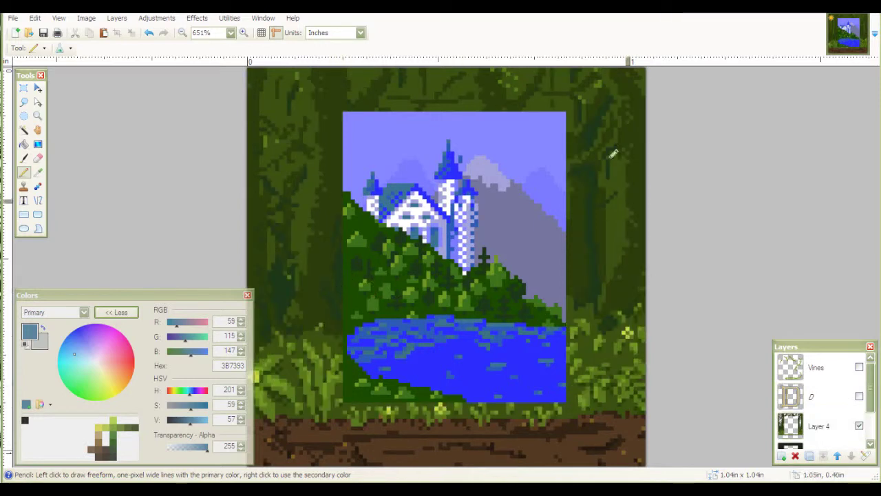
{"action": "left_click", "coordinate": [859, 426]}
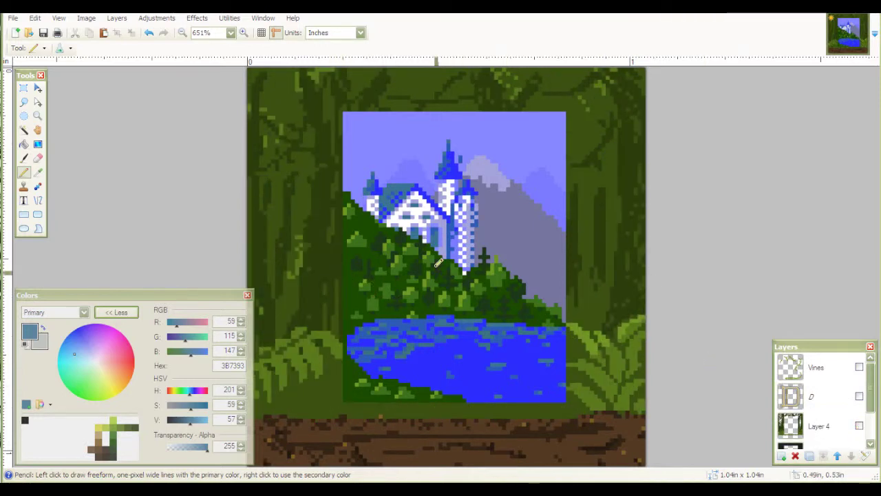
{"action": "scroll", "coordinate": [596, 302], "scroll_direction": "down", "scroll_amount": 1}
{"action": "scroll", "coordinate": [598, 302], "scroll_direction": "up", "scroll_amount": 1}
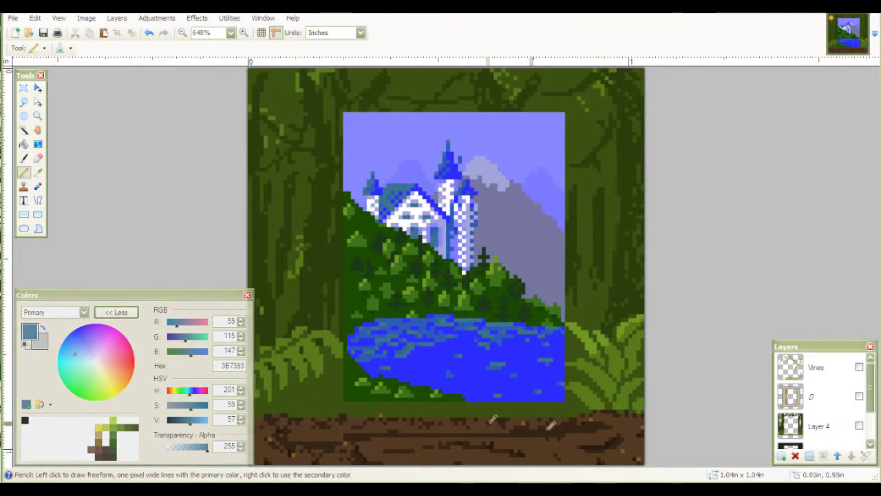
{"action": "scroll", "coordinate": [435, 159], "scroll_direction": "up", "scroll_amount": 3}
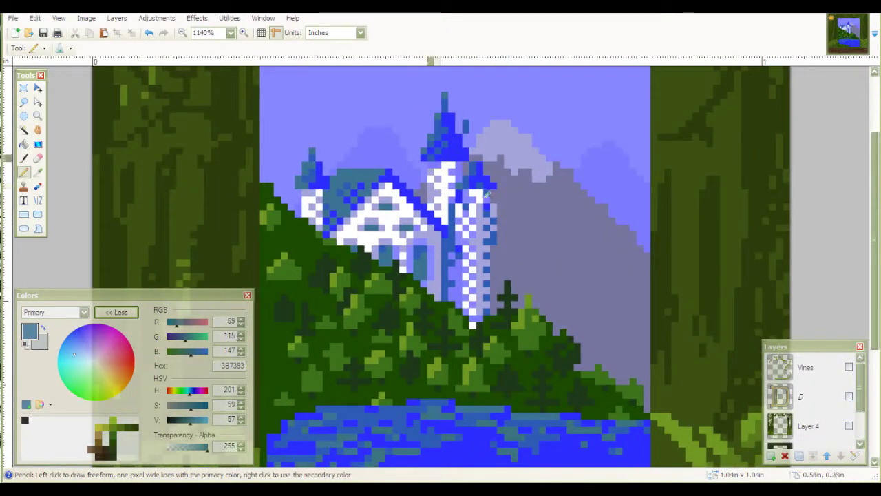
{"action": "scroll", "coordinate": [566, 228], "scroll_direction": "down", "scroll_amount": 1}
{"action": "scroll", "coordinate": [566, 229], "scroll_direction": "down", "scroll_amount": 3}
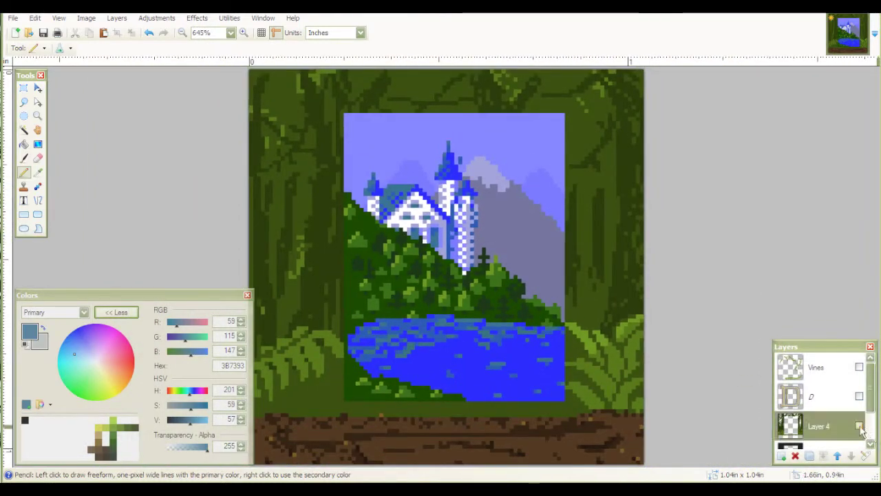
{"action": "scroll", "coordinate": [647, 352], "scroll_direction": "up", "scroll_amount": 2}
{"action": "scroll", "coordinate": [647, 352], "scroll_direction": "up", "scroll_amount": 1}
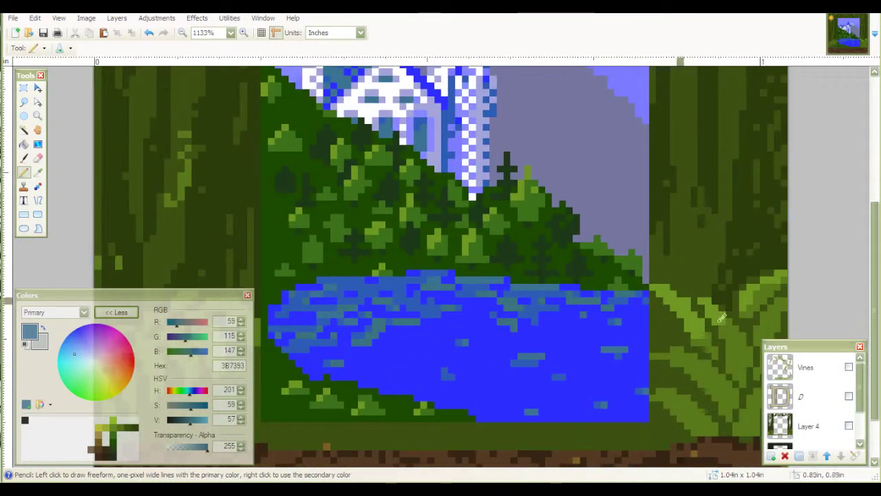
{"action": "scroll", "coordinate": [753, 305], "scroll_direction": "down", "scroll_amount": 3}
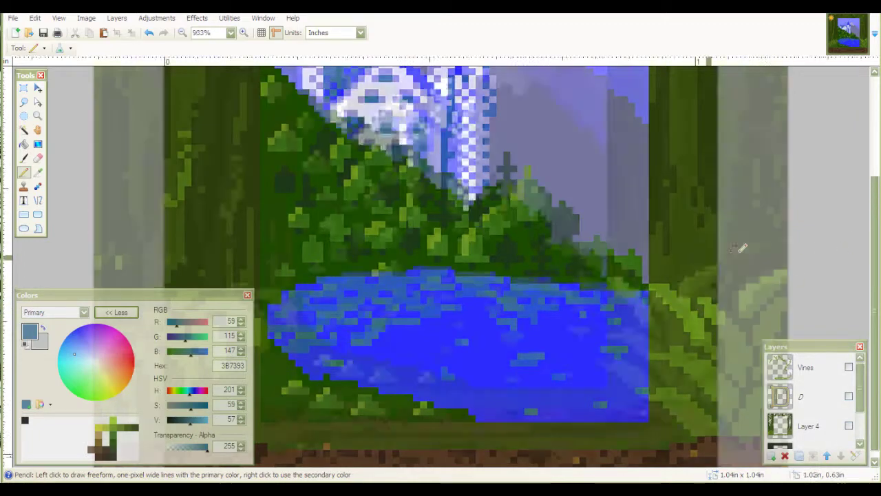
{"action": "scroll", "coordinate": [466, 152], "scroll_direction": "up", "scroll_amount": 2}
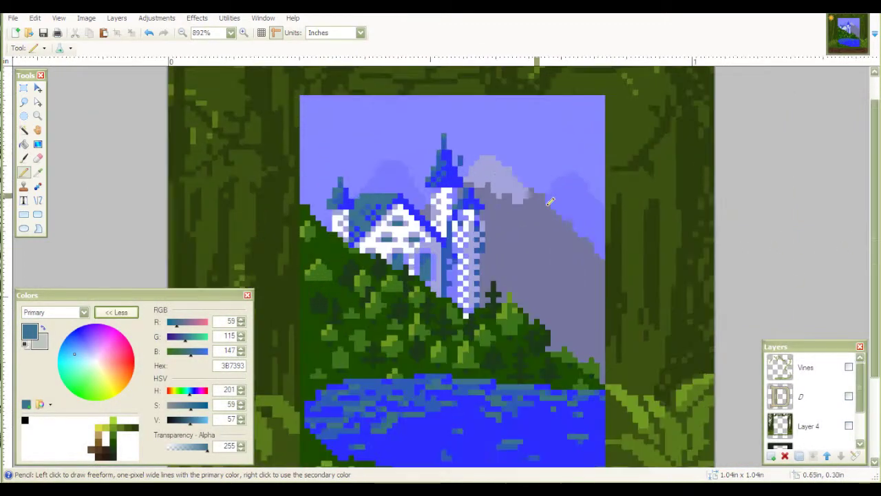
{"action": "scroll", "coordinate": [482, 207], "scroll_direction": "up", "scroll_amount": 1}
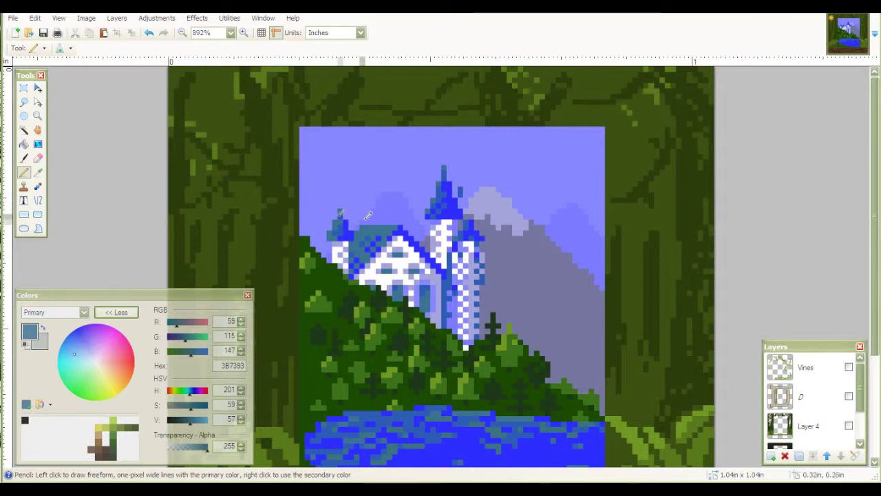
{"action": "scroll", "coordinate": [561, 274], "scroll_direction": "down", "scroll_amount": 3}
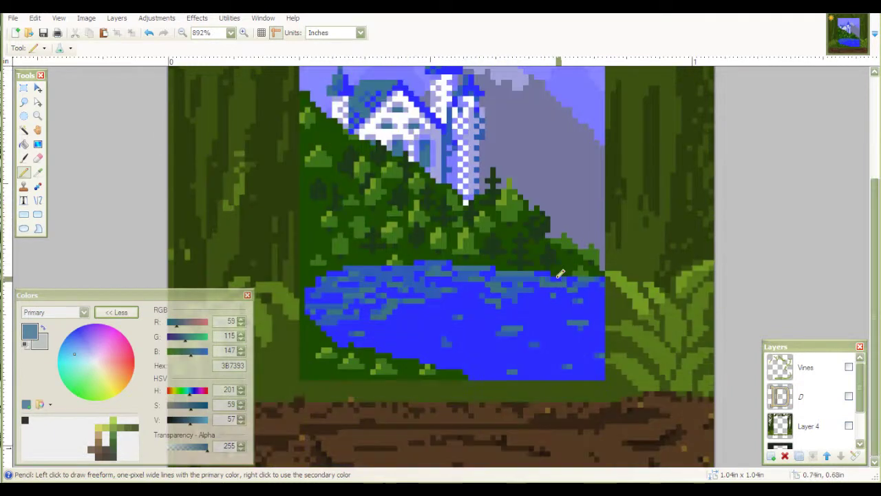
{"action": "scroll", "coordinate": [561, 274], "scroll_direction": "up", "scroll_amount": 3}
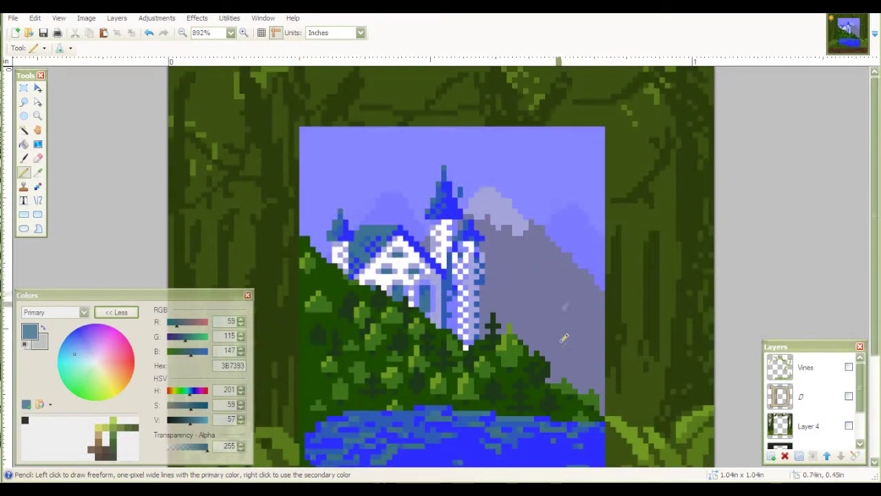
{"action": "left_click", "coordinate": [113, 435]}
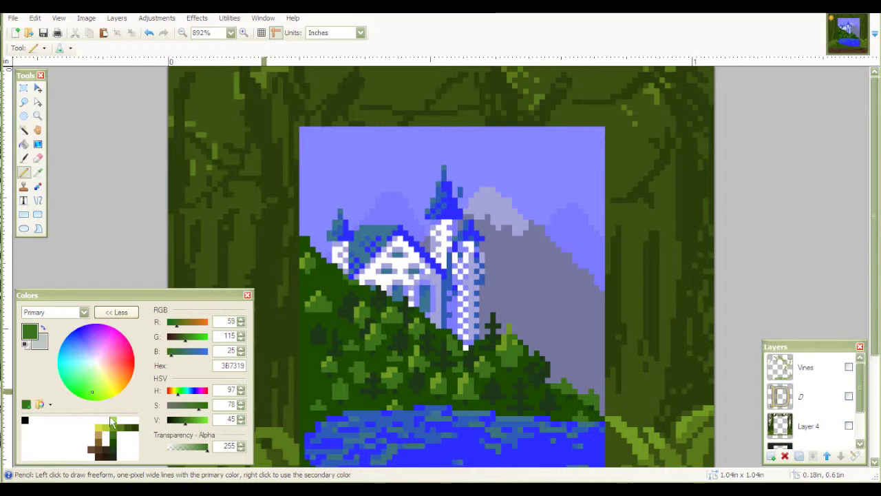
{"action": "scroll", "coordinate": [207, 172], "scroll_direction": "down", "scroll_amount": 5}
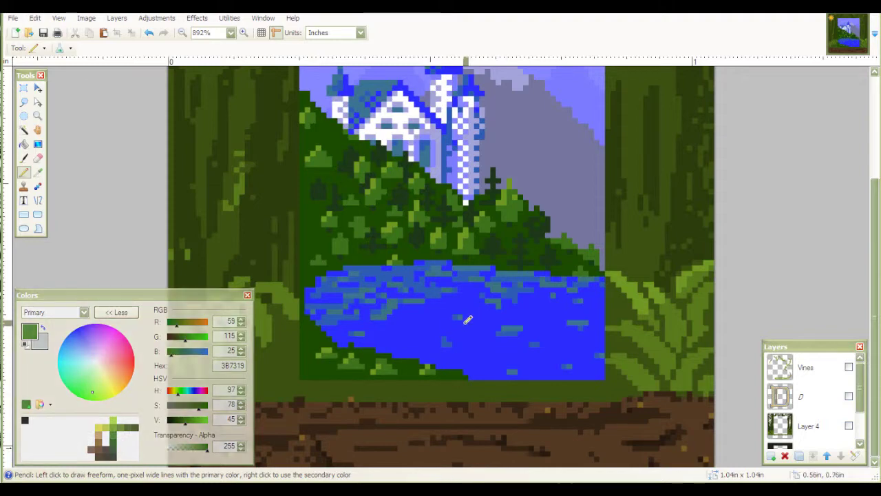
{"action": "scroll", "coordinate": [468, 319], "scroll_direction": "up", "scroll_amount": 3}
{"action": "scroll", "coordinate": [626, 295], "scroll_direction": "down", "scroll_amount": 3}
{"action": "scroll", "coordinate": [631, 291], "scroll_direction": "up", "scroll_amount": 3}
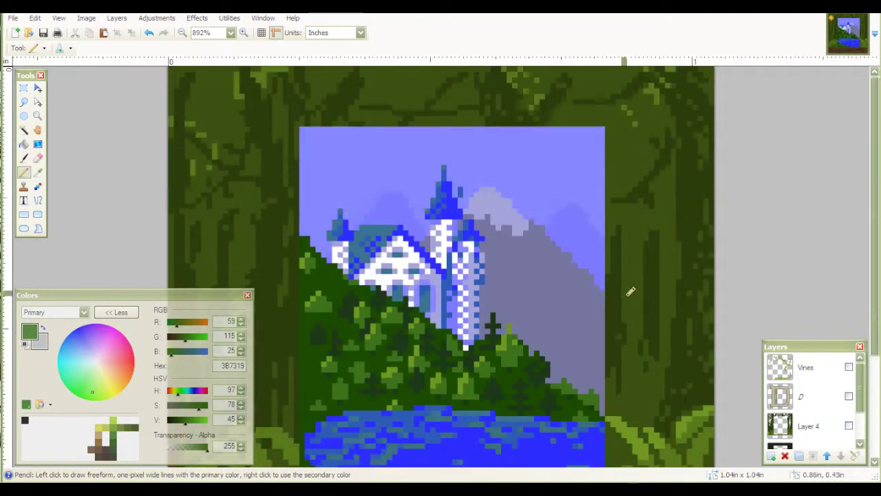
{"action": "scroll", "coordinate": [627, 306], "scroll_direction": "down", "scroll_amount": 3}
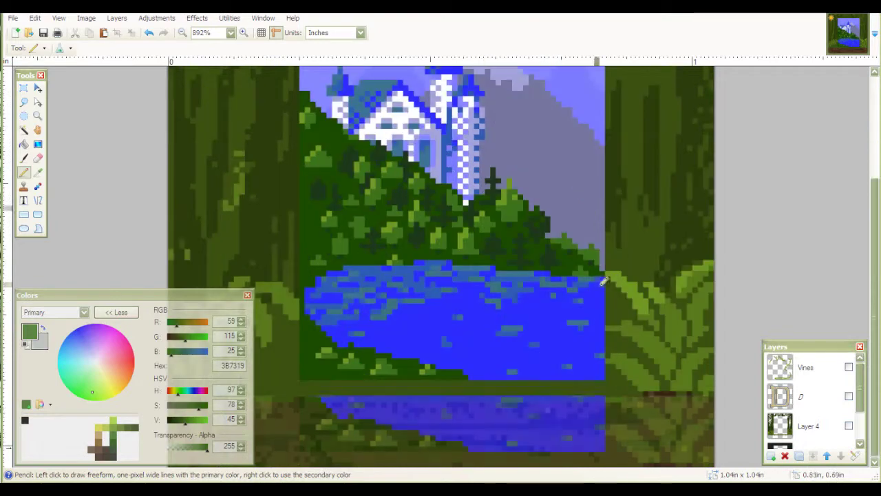
{"action": "scroll", "coordinate": [543, 270], "scroll_direction": "up", "scroll_amount": 3}
{"action": "scroll", "coordinate": [543, 270], "scroll_direction": "down", "scroll_amount": 2}
{"action": "scroll", "coordinate": [434, 180], "scroll_direction": "down", "scroll_amount": 4, "text": "ctrl"}
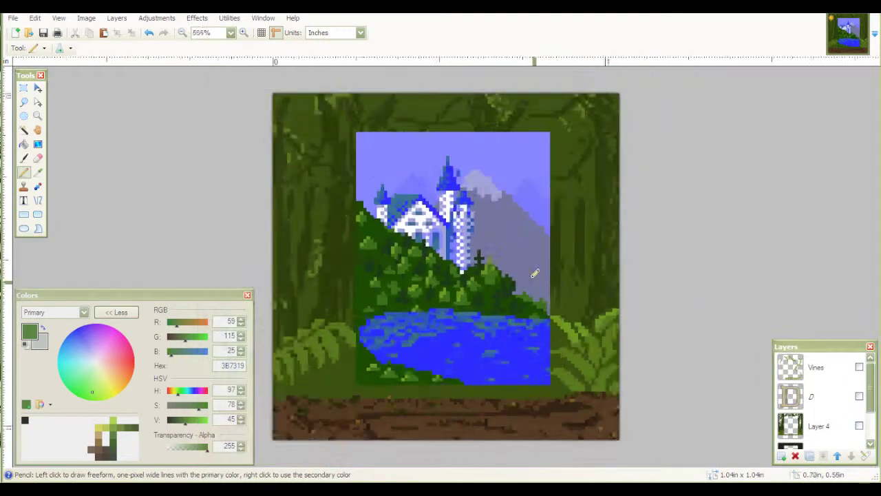
{"action": "scroll", "coordinate": [435, 180], "scroll_direction": "up", "scroll_amount": 5, "text": "ctrl"}
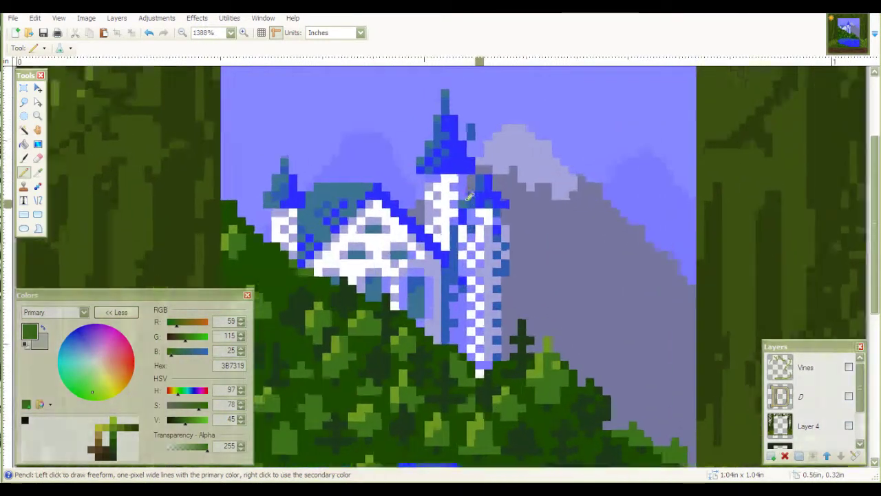
{"action": "scroll", "coordinate": [343, 184], "scroll_direction": "down", "scroll_amount": 8}
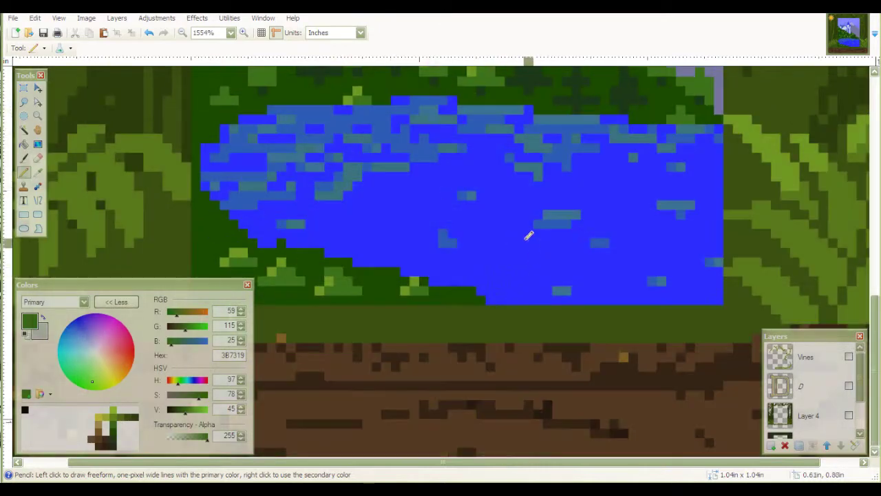
{"action": "scroll", "coordinate": [527, 234], "scroll_direction": "up", "scroll_amount": 2, "text": "ctrl"}
{"action": "scroll", "coordinate": [530, 235], "scroll_direction": "down", "scroll_amount": 3, "text": "ctrl"}
{"action": "scroll", "coordinate": [537, 240], "scroll_direction": "down", "scroll_amount": 2, "text": "ctrl"}
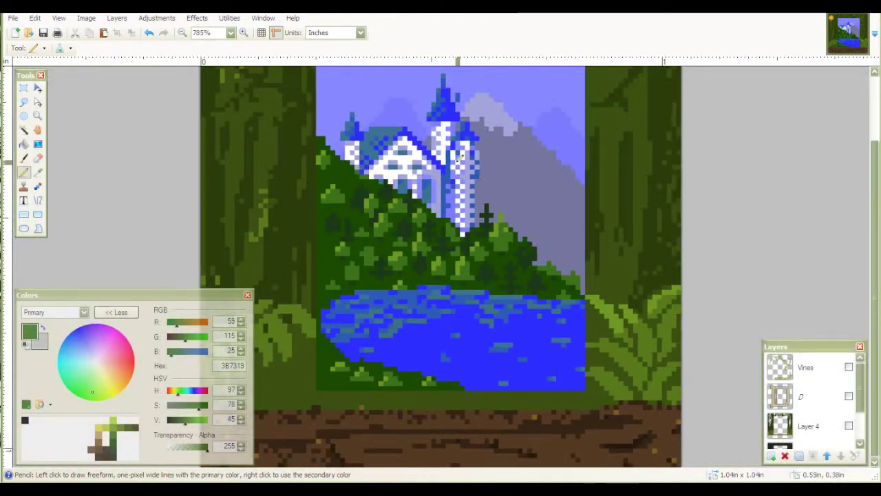
{"action": "scroll", "coordinate": [530, 200], "scroll_direction": "up", "scroll_amount": 2}
{"action": "scroll", "coordinate": [529, 188], "scroll_direction": "down", "scroll_amount": 2}
{"action": "scroll", "coordinate": [528, 189], "scroll_direction": "up", "scroll_amount": 2}
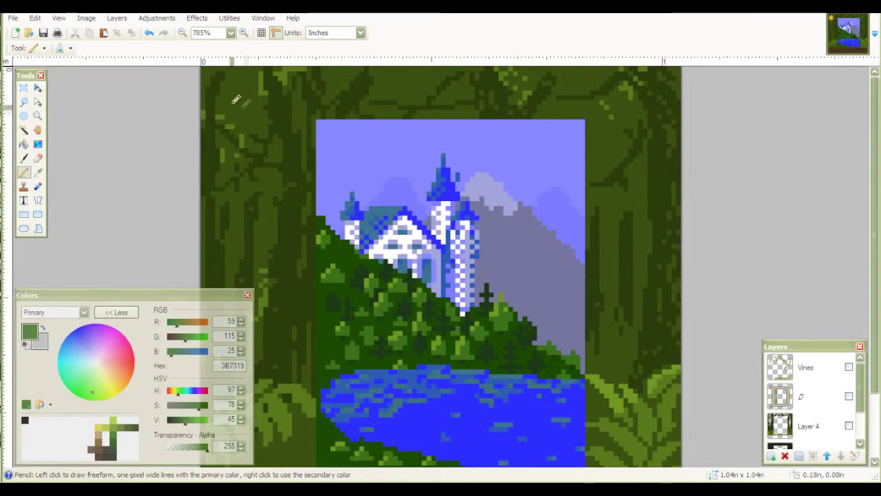
{"action": "scroll", "coordinate": [374, 180], "scroll_direction": "down", "scroll_amount": 3, "text": "ctrl"}
{"action": "scroll", "coordinate": [373, 180], "scroll_direction": "up", "scroll_amount": 5, "text": "ctrl"}
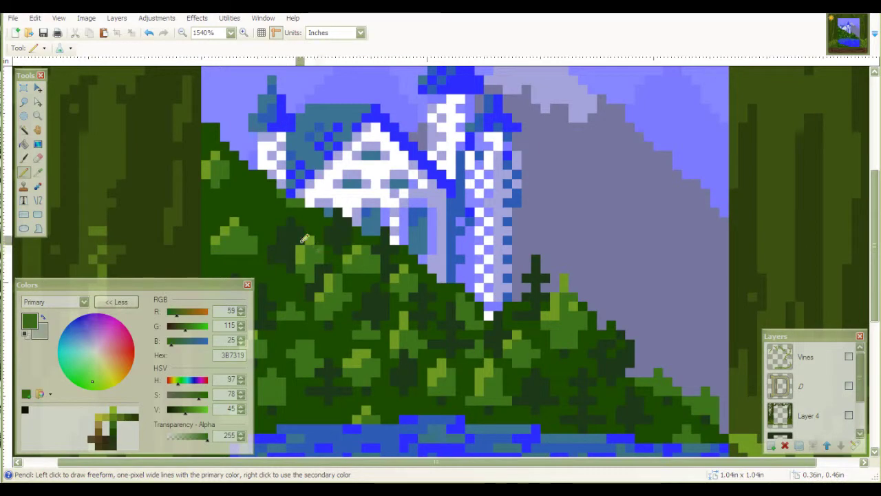
{"action": "scroll", "coordinate": [326, 251], "scroll_direction": "down", "scroll_amount": 3, "text": "ctrl"}
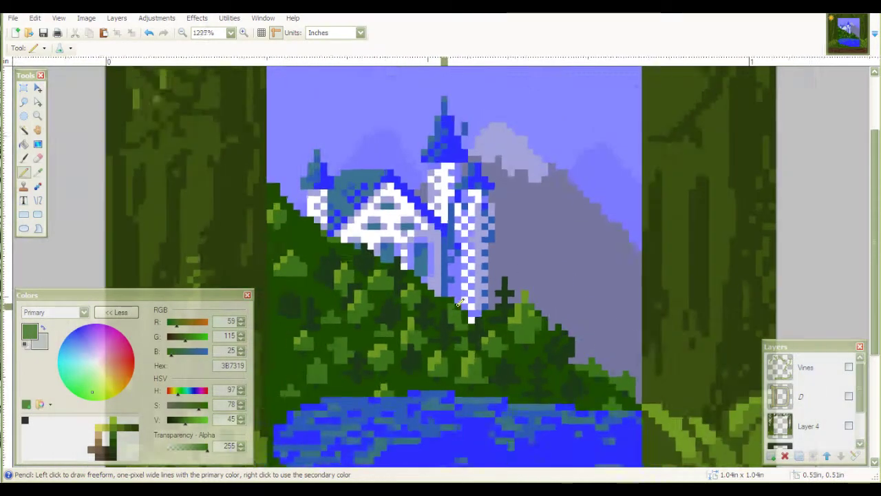
{"action": "scroll", "coordinate": [460, 290], "scroll_direction": "up", "scroll_amount": 3, "text": "ctrl"}
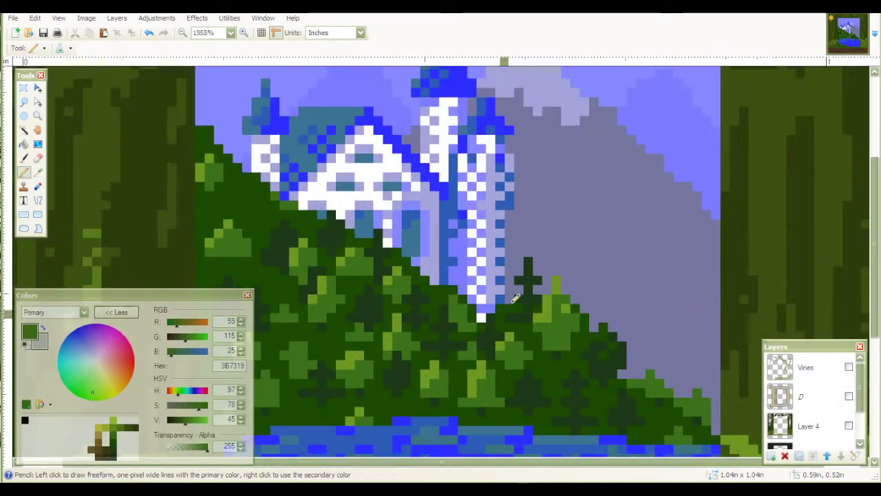
{"action": "scroll", "coordinate": [516, 286], "scroll_direction": "down", "scroll_amount": 5, "text": "ctrl"}
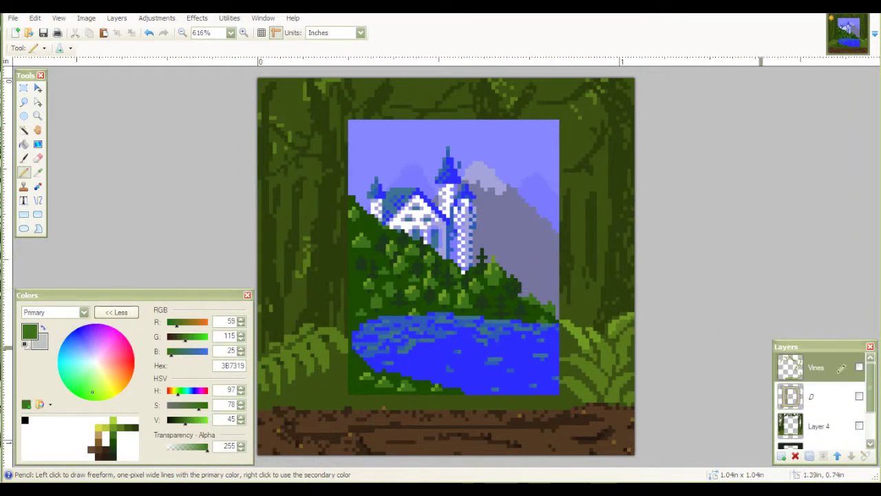
Make the Vines and D layers visible over the castle scene, then reselect Vines.
{"action": "left_click", "coordinate": [857, 376]}
{"action": "left_click", "coordinate": [859, 369]}
{"action": "left_click", "coordinate": [865, 400]}
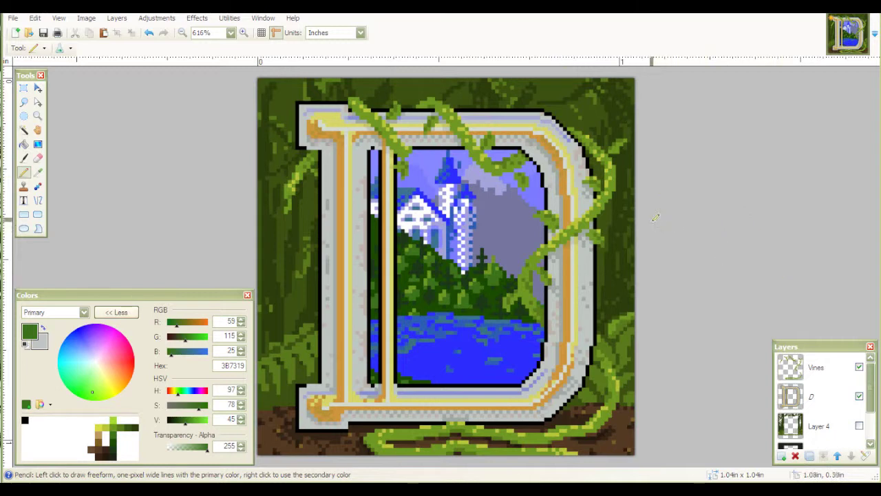
{"action": "left_click", "coordinate": [834, 356]}
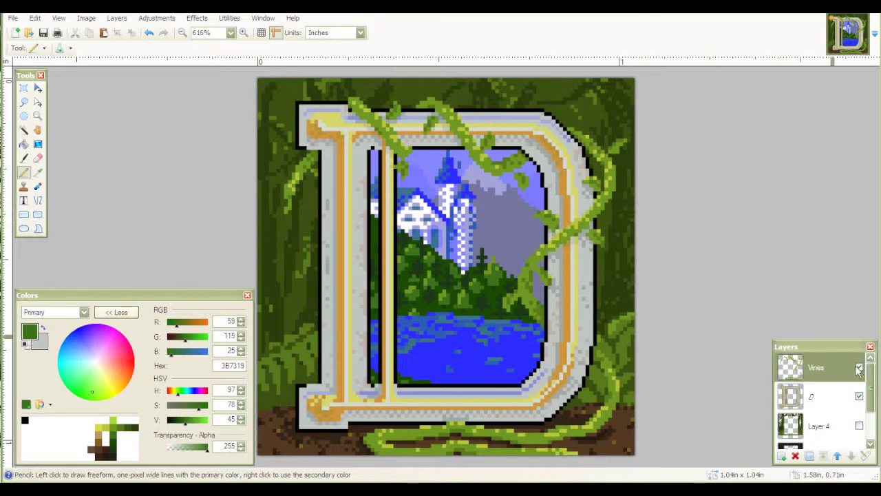
Hide the Vines and letter D layers.
{"action": "left_click", "coordinate": [859, 368]}
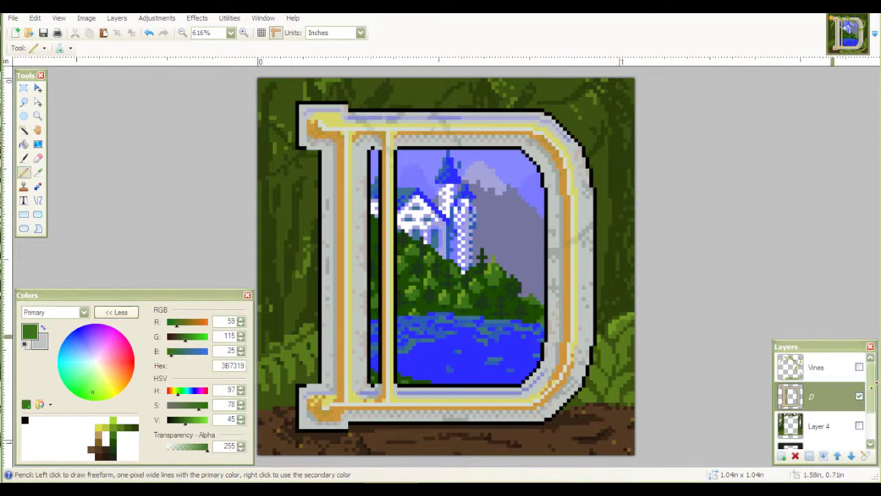
{"action": "left_click", "coordinate": [859, 396]}
{"action": "scroll", "coordinate": [860, 398], "scroll_direction": "down", "scroll_amount": 2}
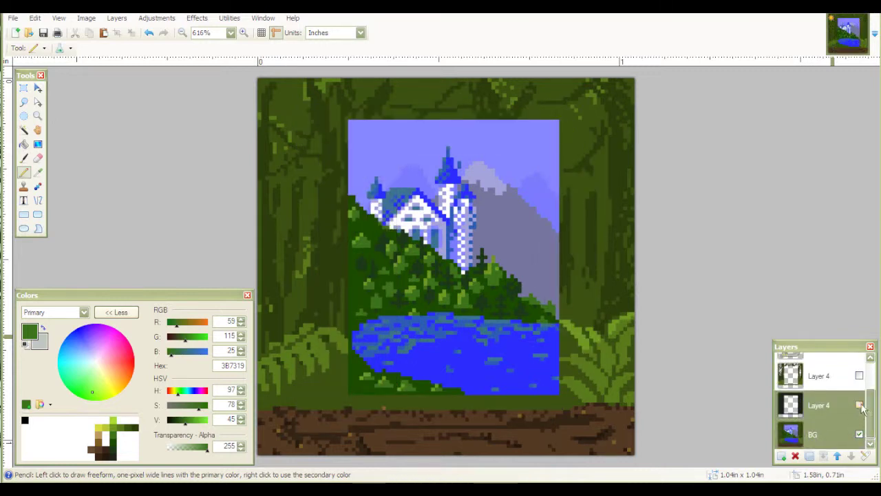
Toggle both Layer 4 forest layers off and back on, leaving both visible.
{"action": "left_click", "coordinate": [860, 406]}
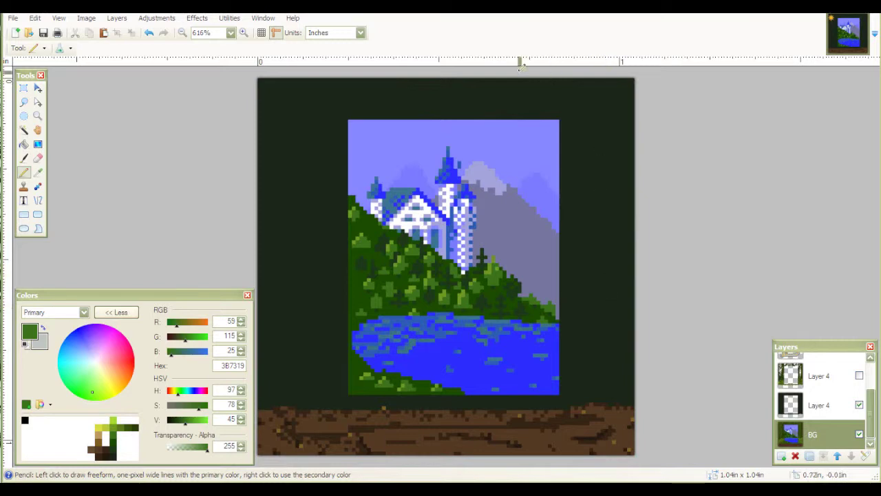
{"action": "left_click", "coordinate": [858, 406]}
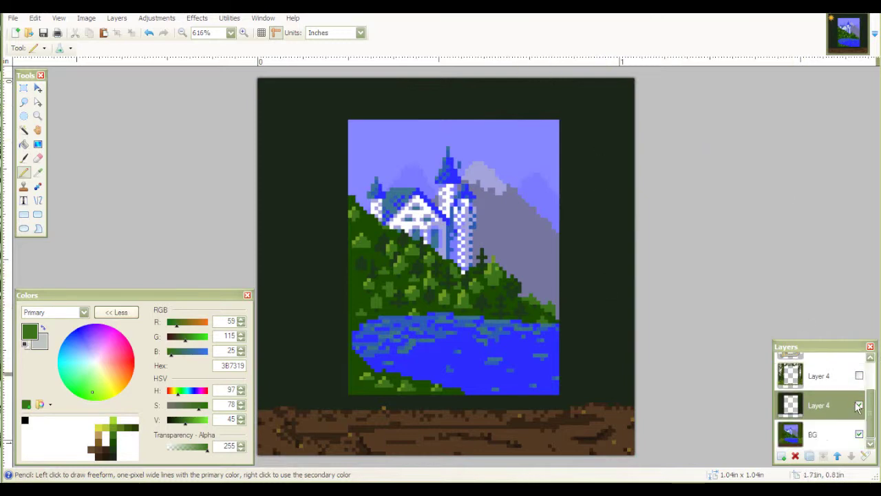
{"action": "left_click", "coordinate": [859, 406]}
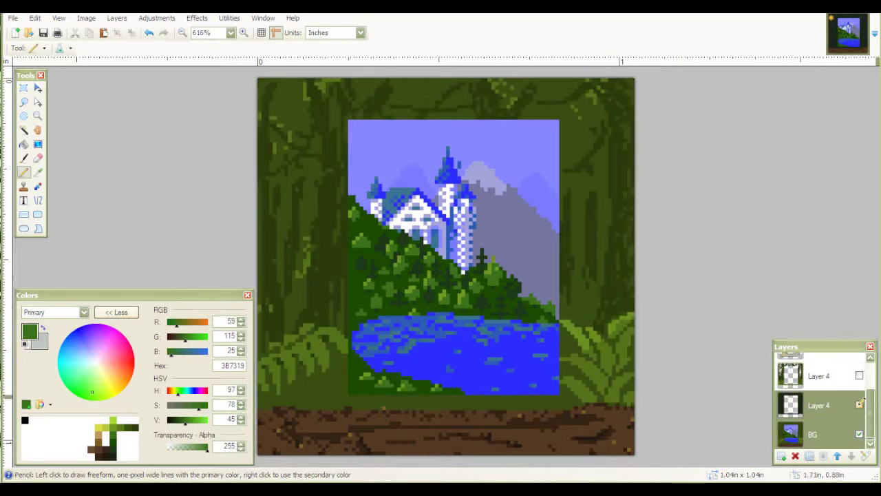
{"action": "left_click", "coordinate": [859, 376]}
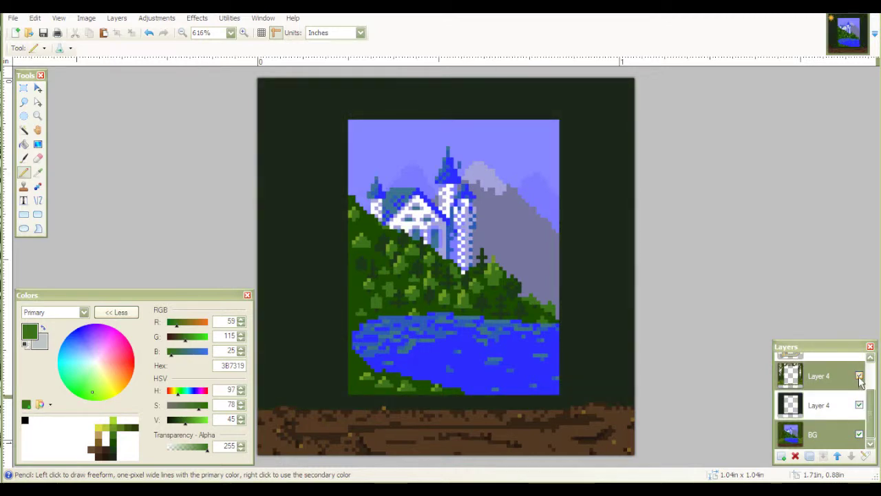
{"action": "left_click", "coordinate": [859, 376]}
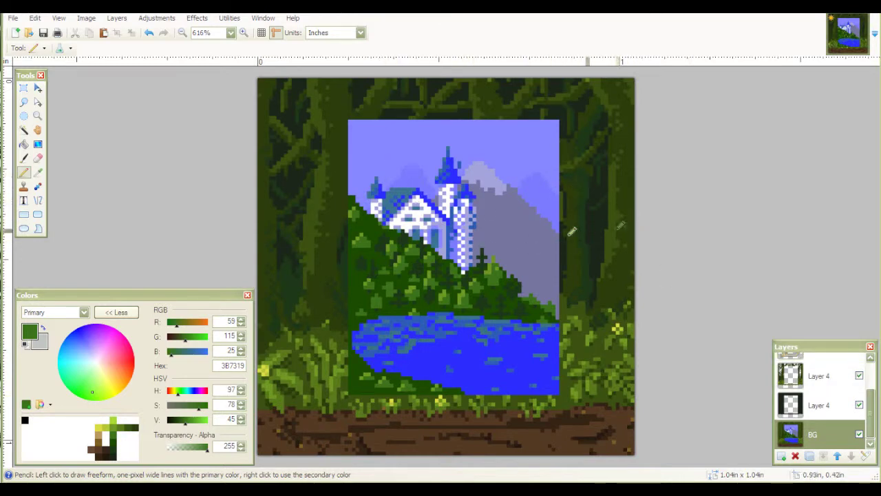
{"action": "scroll", "coordinate": [281, 275], "scroll_direction": "up", "scroll_amount": 2}
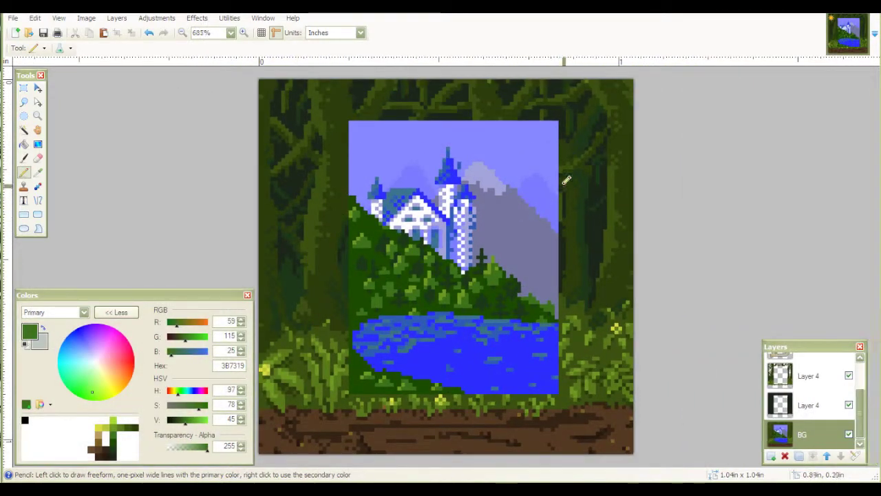
{"action": "scroll", "coordinate": [611, 182], "scroll_direction": "up", "scroll_amount": 2}
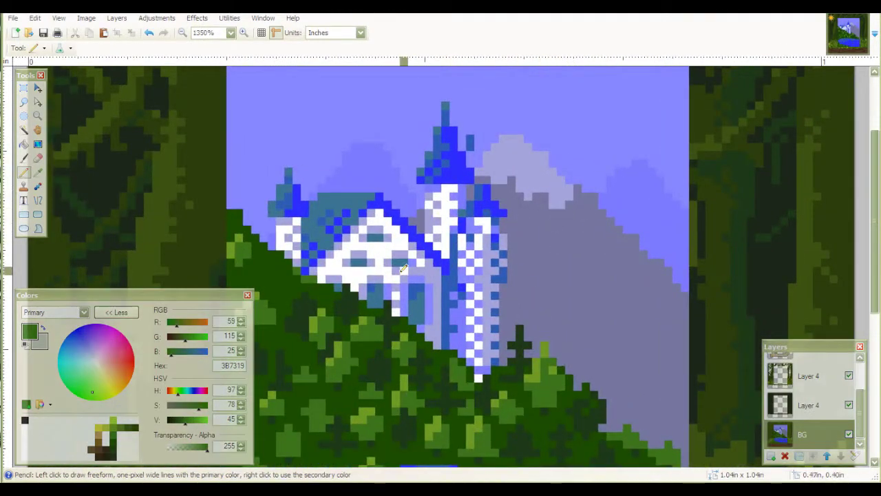
{"action": "scroll", "coordinate": [455, 292], "scroll_direction": "down", "scroll_amount": 3}
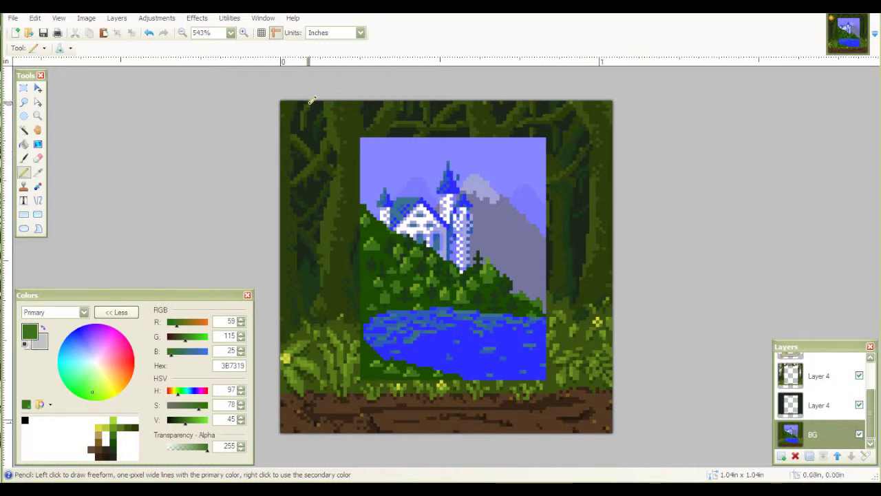
{"action": "scroll", "coordinate": [312, 161], "scroll_direction": "up", "scroll_amount": 3}
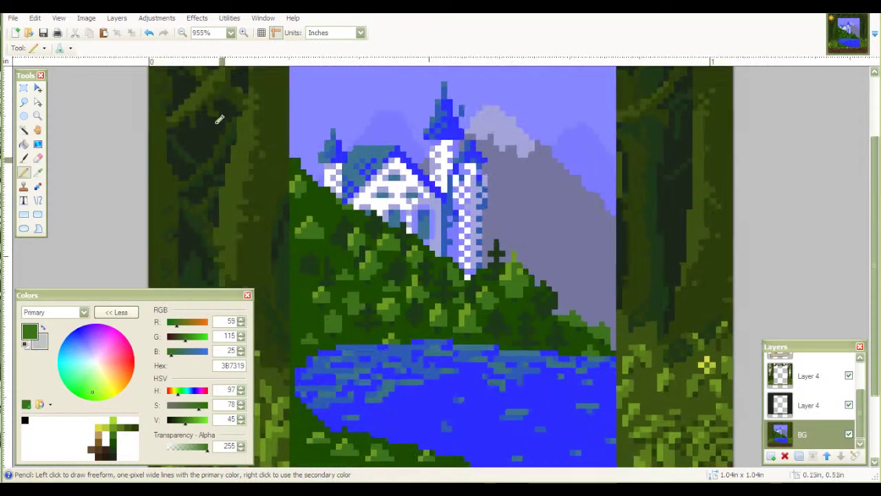
{"action": "scroll", "coordinate": [242, 175], "scroll_direction": "down", "scroll_amount": 3}
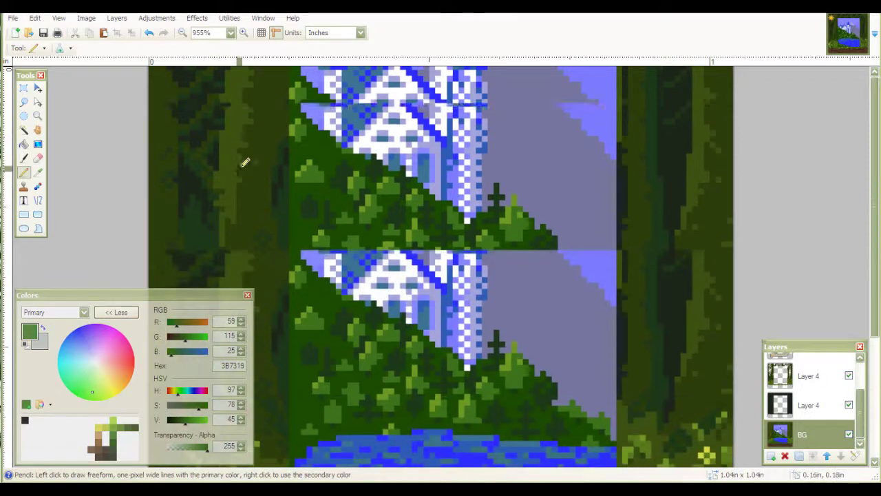
{"action": "scroll", "coordinate": [237, 174], "scroll_direction": "down", "scroll_amount": 1}
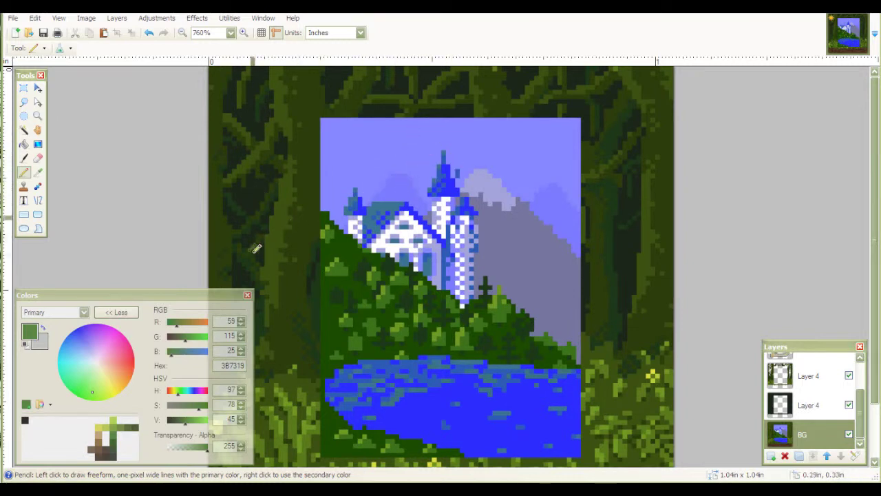
{"action": "scroll", "coordinate": [270, 248], "scroll_direction": "down", "scroll_amount": 1}
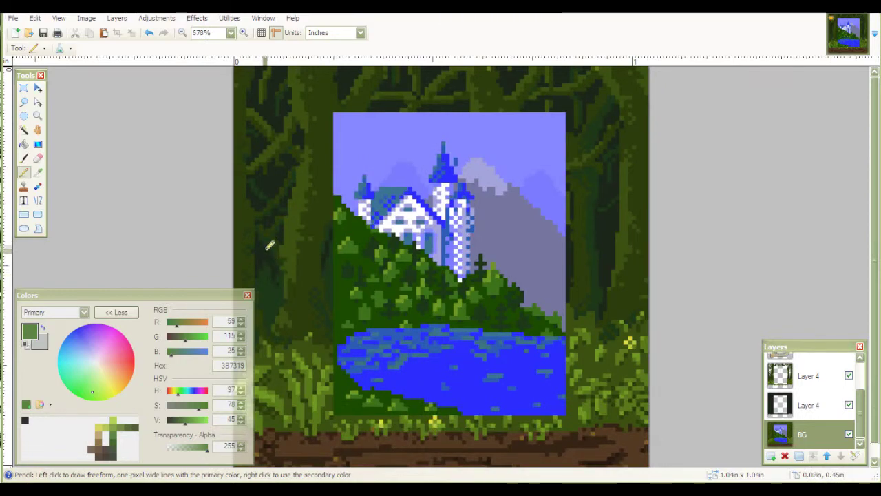
{"action": "scroll", "coordinate": [289, 181], "scroll_direction": "up", "scroll_amount": 3}
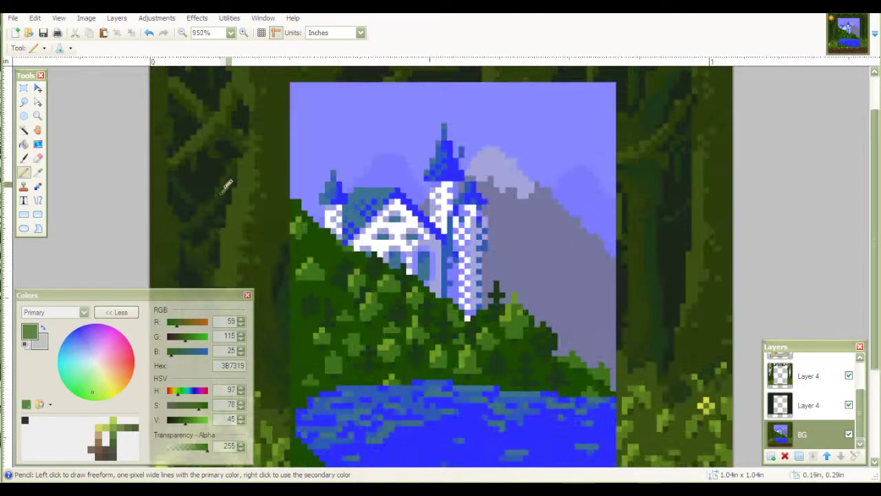
{"action": "scroll", "coordinate": [218, 203], "scroll_direction": "down", "scroll_amount": 1}
{"action": "scroll", "coordinate": [210, 209], "scroll_direction": "up", "scroll_amount": 2}
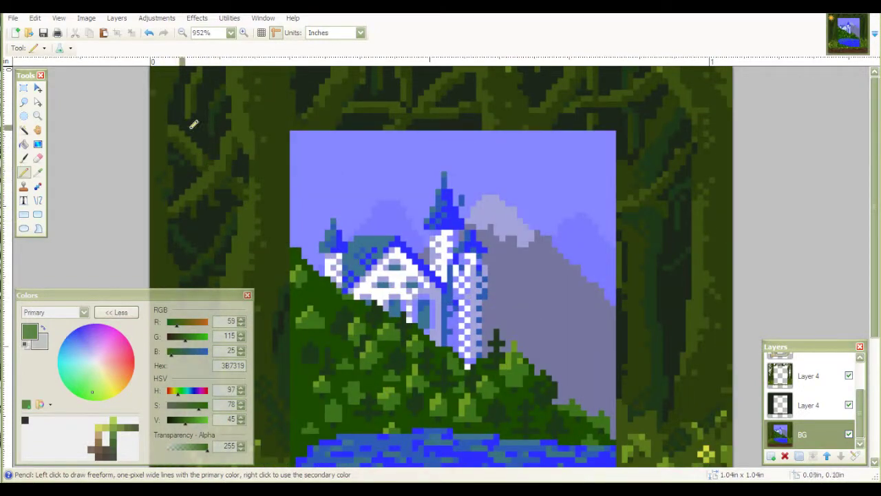
{"action": "scroll", "coordinate": [207, 95], "scroll_direction": "down", "scroll_amount": 3}
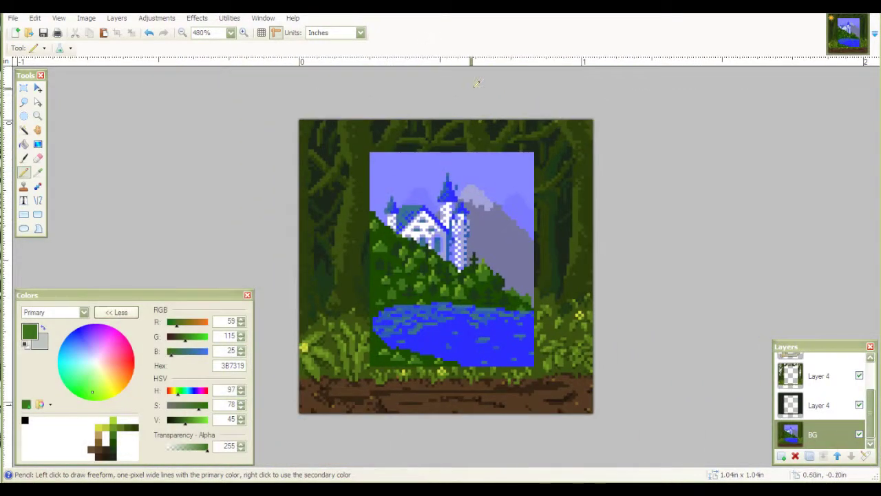
{"action": "scroll", "coordinate": [336, 164], "scroll_direction": "up", "scroll_amount": 2}
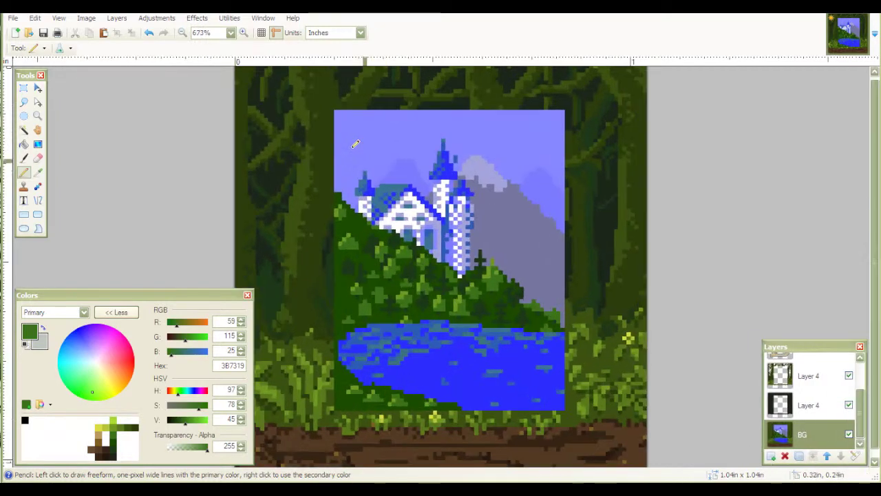
{"action": "scroll", "coordinate": [334, 142], "scroll_direction": "down", "scroll_amount": 1}
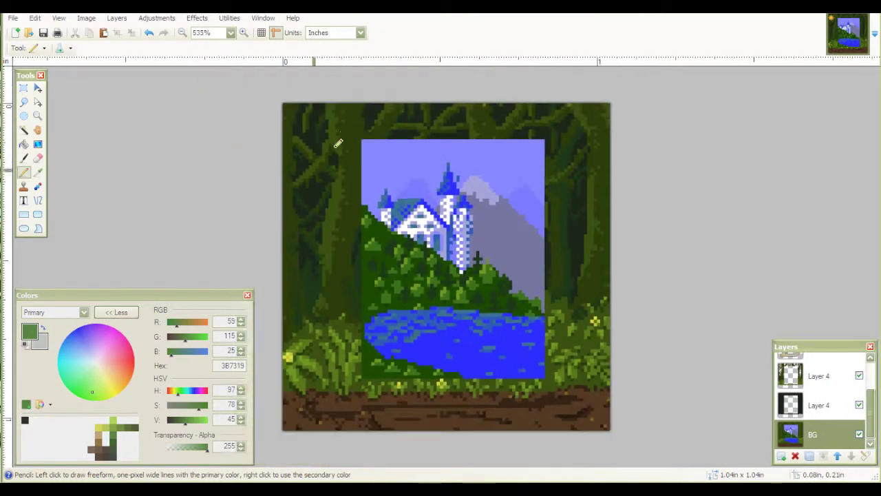
{"action": "scroll", "coordinate": [331, 112], "scroll_direction": "down", "scroll_amount": 1}
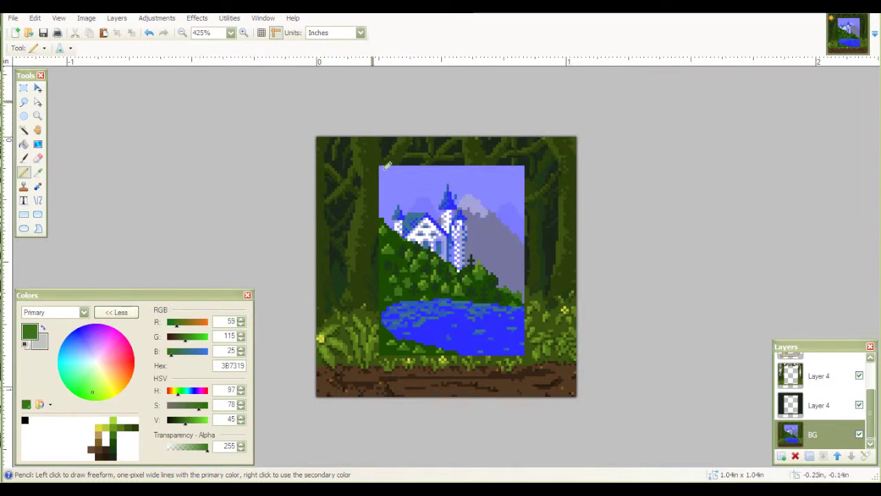
{"action": "scroll", "coordinate": [421, 196], "scroll_direction": "up", "scroll_amount": 5}
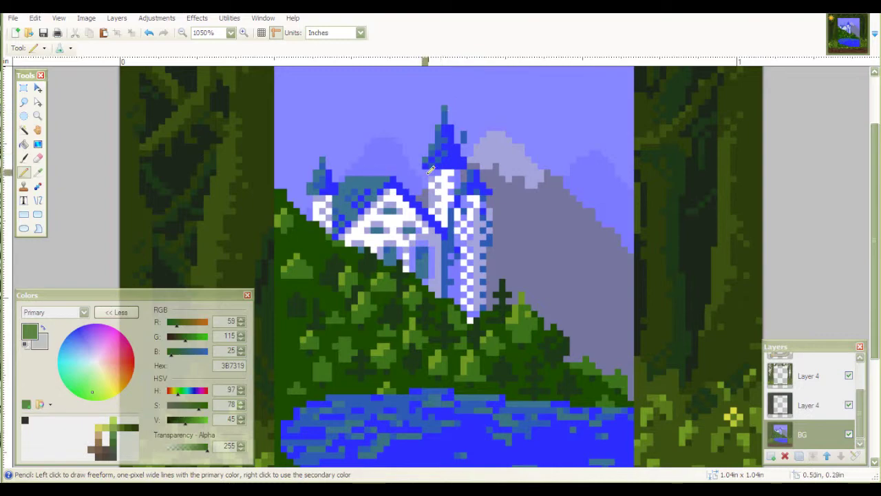
{"action": "scroll", "coordinate": [474, 164], "scroll_direction": "down", "scroll_amount": 5}
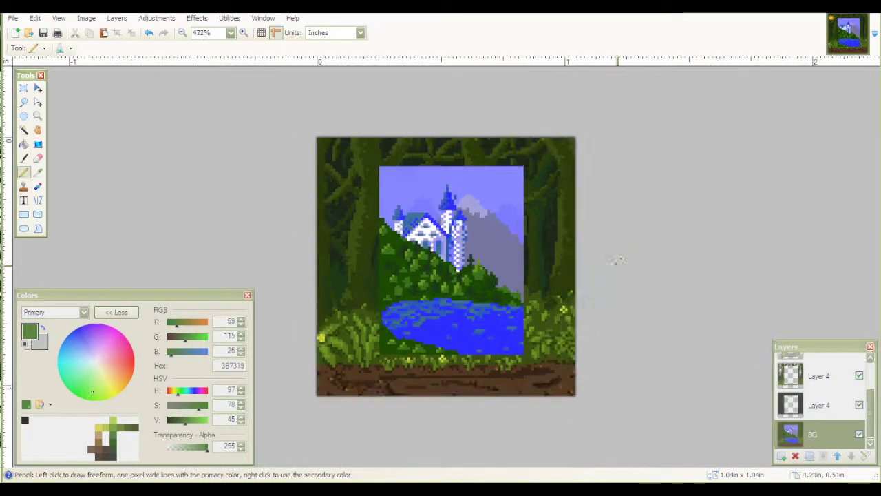
{"action": "scroll", "coordinate": [474, 313], "scroll_direction": "up", "scroll_amount": 5}
{"action": "scroll", "coordinate": [474, 303], "scroll_direction": "down", "scroll_amount": 3}
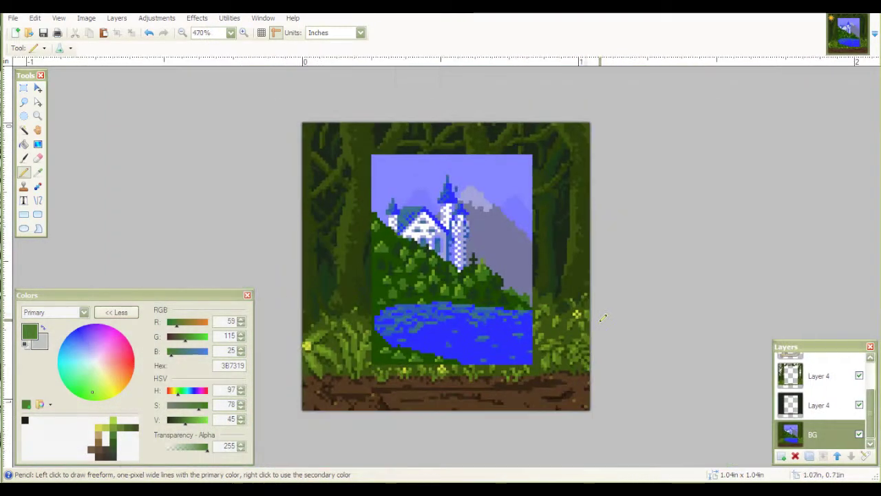
{"action": "scroll", "coordinate": [324, 171], "scroll_direction": "up", "scroll_amount": 1}
{"action": "scroll", "coordinate": [324, 171], "scroll_direction": "up", "scroll_amount": 2}
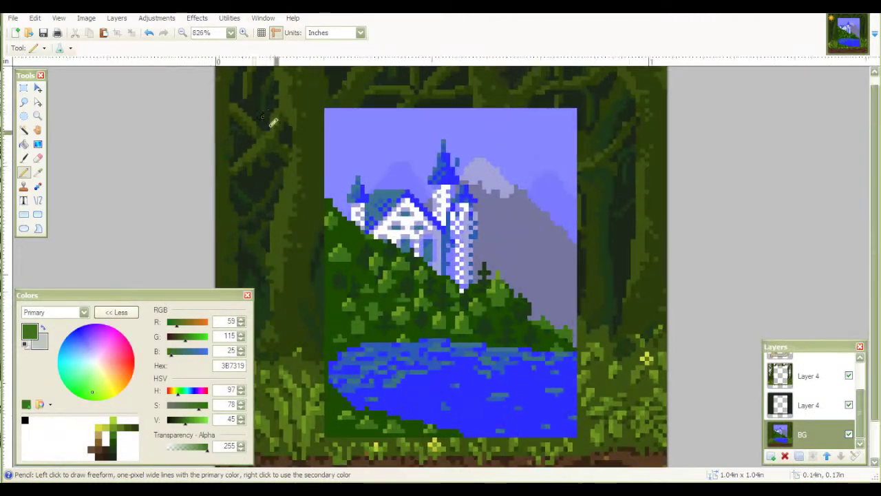
{"action": "scroll", "coordinate": [248, 108], "scroll_direction": "up", "scroll_amount": 1}
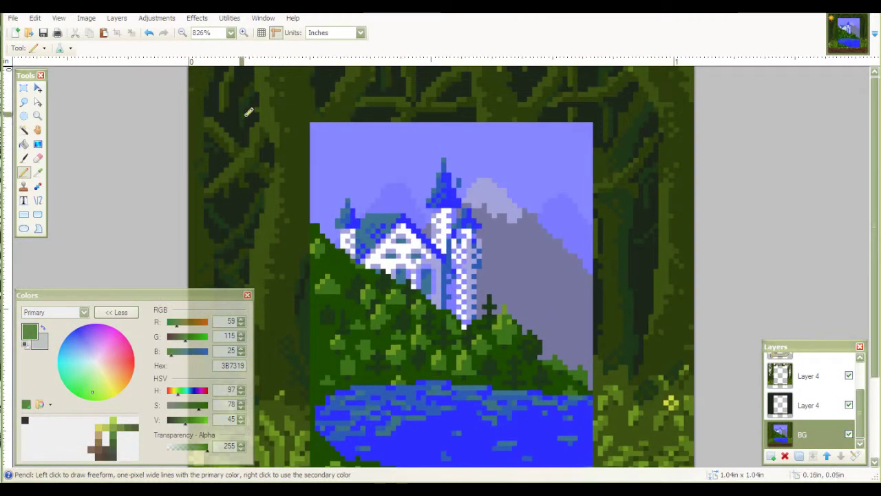
{"action": "scroll", "coordinate": [491, 166], "scroll_direction": "down", "scroll_amount": 3}
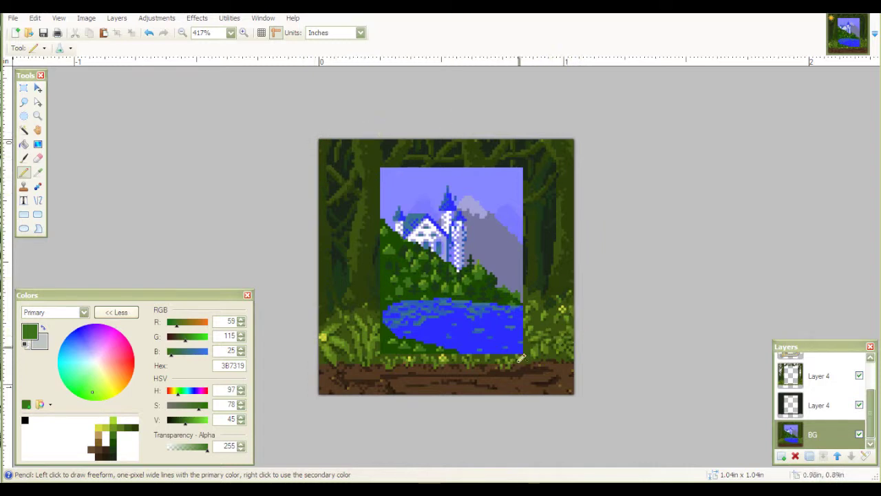
{"action": "scroll", "coordinate": [520, 357], "scroll_direction": "up", "scroll_amount": 2}
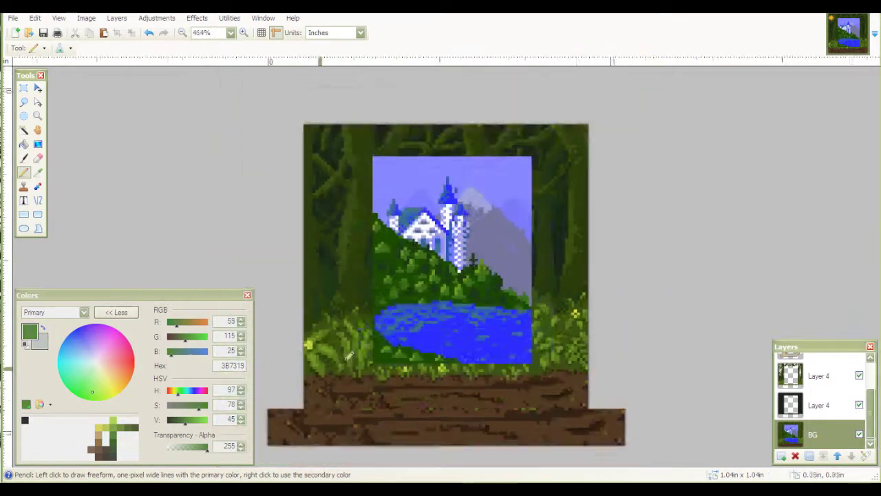
{"action": "scroll", "coordinate": [350, 354], "scroll_direction": "down", "scroll_amount": 4}
{"action": "scroll", "coordinate": [407, 344], "scroll_direction": "up", "scroll_amount": 4}
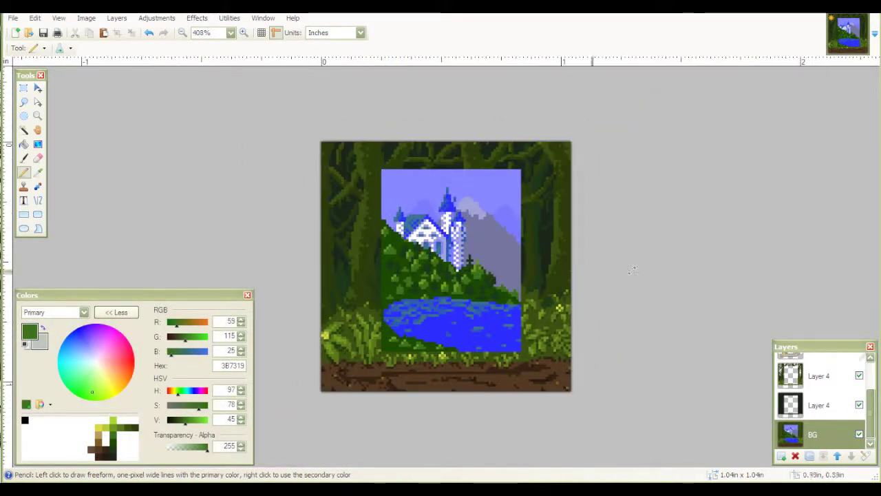
Make the letter D and the vines visible again.
{"action": "scroll", "coordinate": [868, 389], "scroll_direction": "up", "scroll_amount": 3}
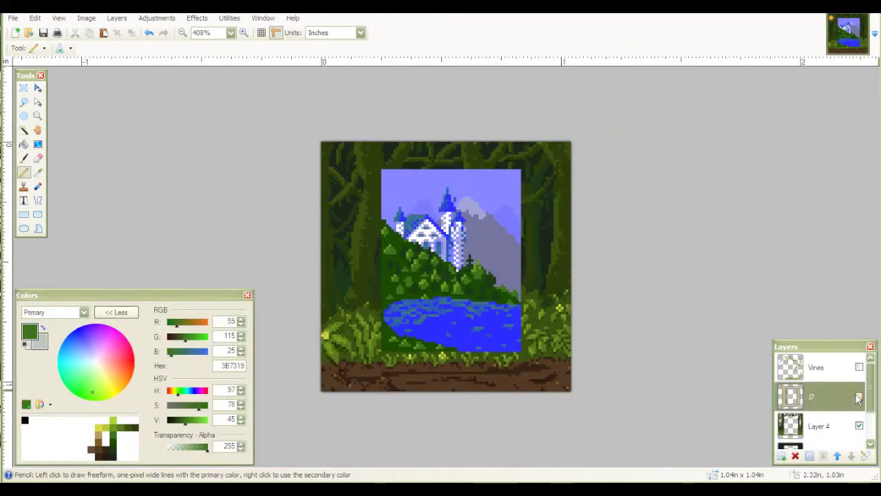
{"action": "left_click", "coordinate": [859, 369]}
{"action": "left_click", "coordinate": [859, 368]}
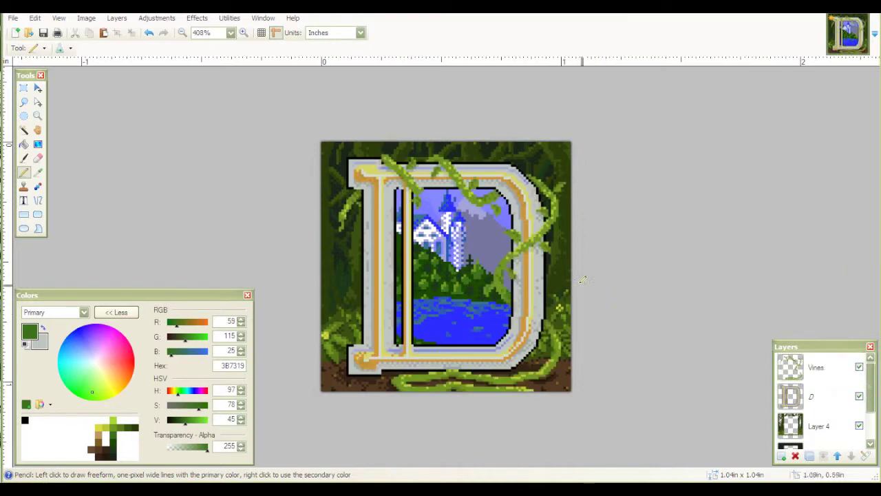
Zoom in and out to inspect the full icon, then select the Vines layer.
{"action": "scroll", "coordinate": [580, 279], "scroll_direction": "down", "scroll_amount": 1}
{"action": "scroll", "coordinate": [579, 279], "scroll_direction": "up", "scroll_amount": 2}
{"action": "scroll", "coordinate": [599, 275], "scroll_direction": "down", "scroll_amount": 4}
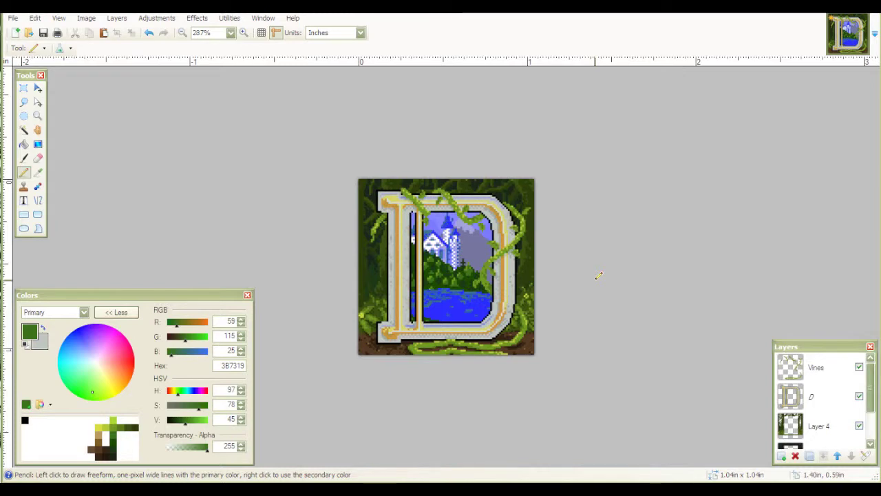
{"action": "scroll", "coordinate": [598, 276], "scroll_direction": "up", "scroll_amount": 4}
{"action": "scroll", "coordinate": [469, 260], "scroll_direction": "down", "scroll_amount": 2}
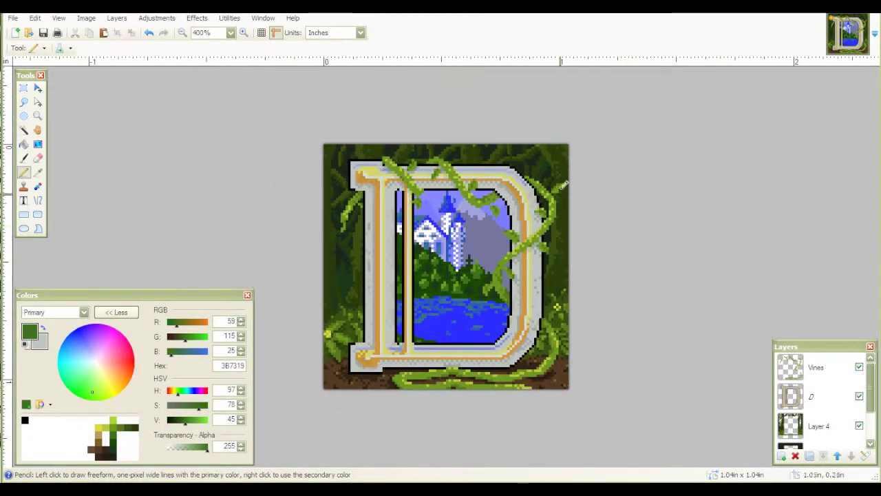
{"action": "scroll", "coordinate": [562, 150], "scroll_direction": "up", "scroll_amount": 4}
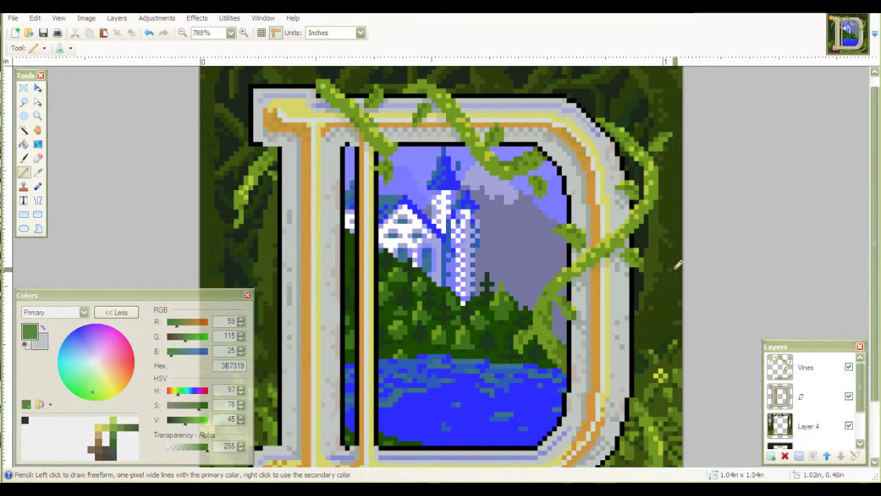
{"action": "scroll", "coordinate": [669, 252], "scroll_direction": "down", "scroll_amount": 5}
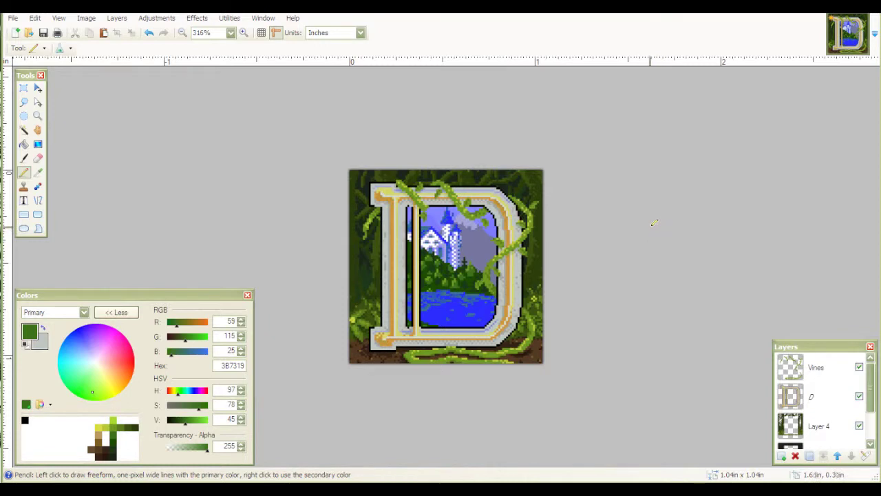
{"action": "scroll", "coordinate": [660, 222], "scroll_direction": "up", "scroll_amount": 3}
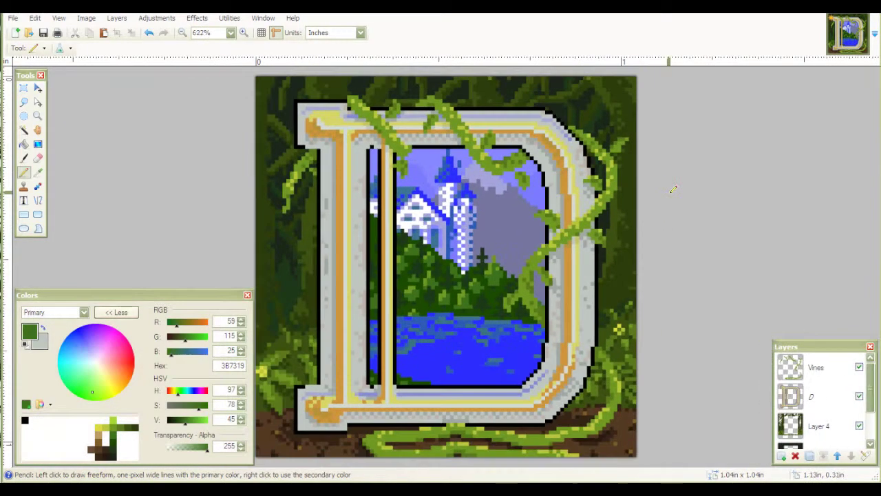
{"action": "scroll", "coordinate": [642, 128], "scroll_direction": "down", "scroll_amount": 1}
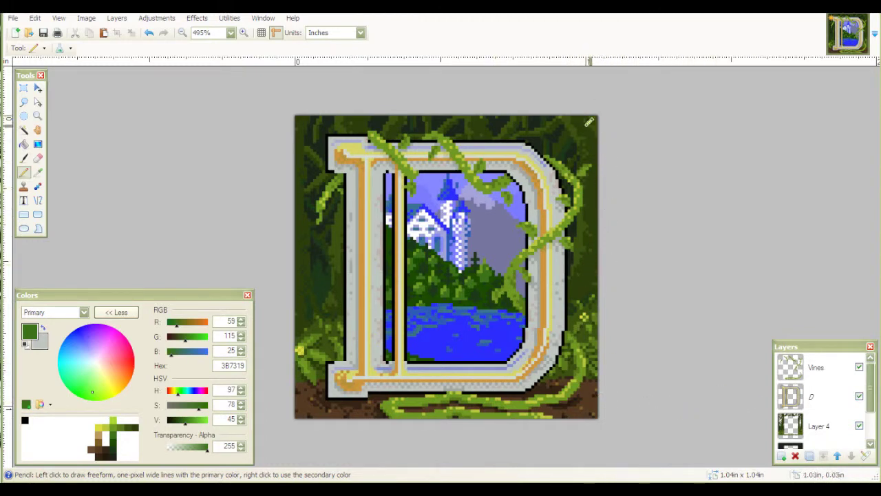
{"action": "scroll", "coordinate": [606, 126], "scroll_direction": "up", "scroll_amount": 2}
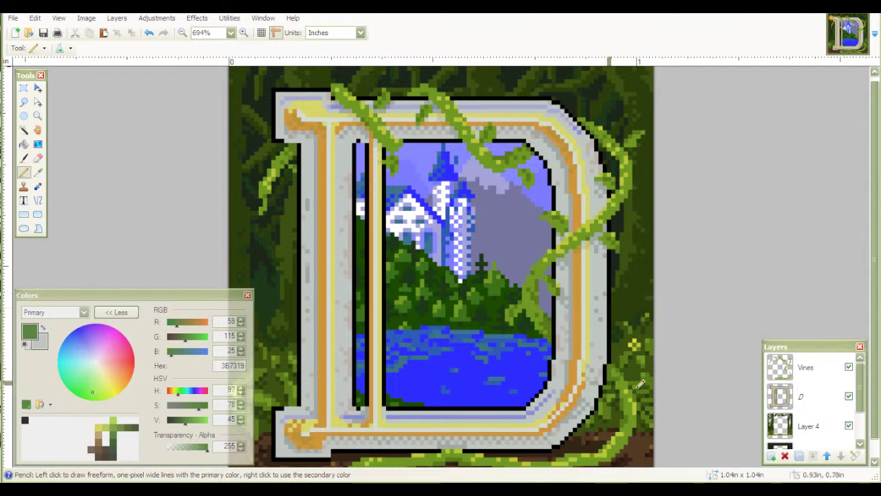
{"action": "scroll", "coordinate": [565, 211], "scroll_direction": "down", "scroll_amount": 5}
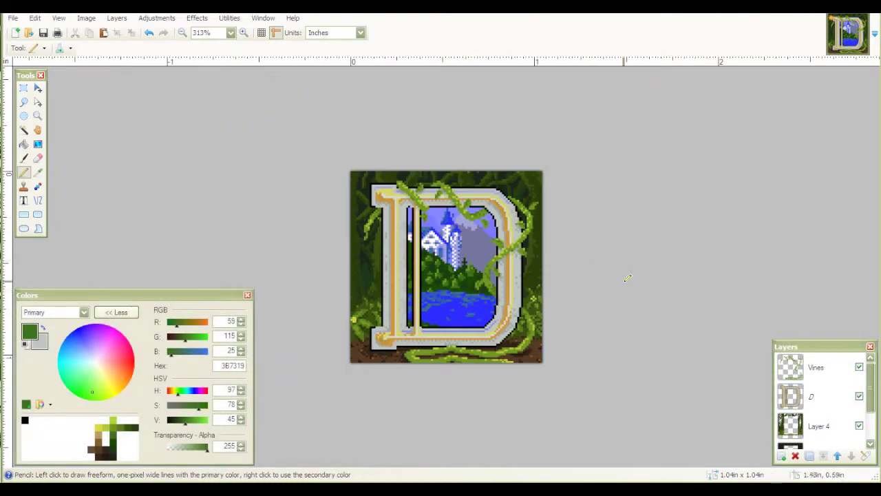
{"action": "scroll", "coordinate": [639, 259], "scroll_direction": "up", "scroll_amount": 2}
{"action": "scroll", "coordinate": [639, 259], "scroll_direction": "down", "scroll_amount": 1}
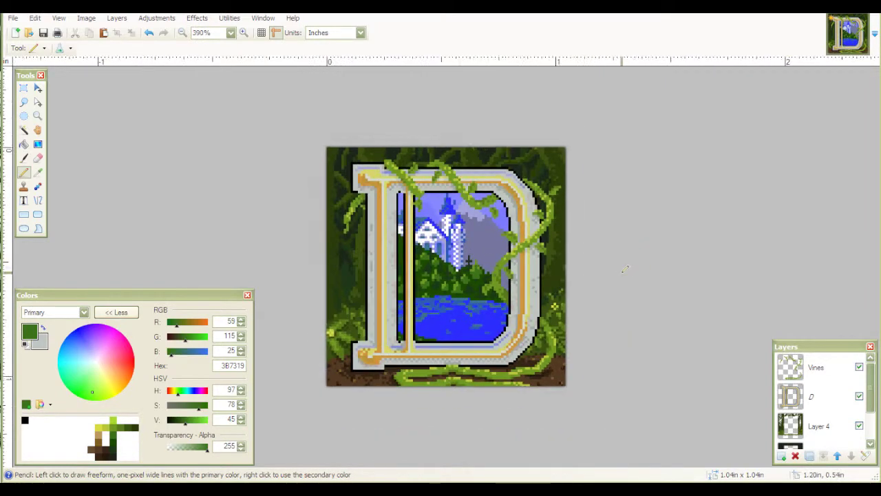
{"action": "scroll", "coordinate": [530, 303], "scroll_direction": "up", "scroll_amount": 3}
{"action": "scroll", "coordinate": [573, 301], "scroll_direction": "down", "scroll_amount": 2}
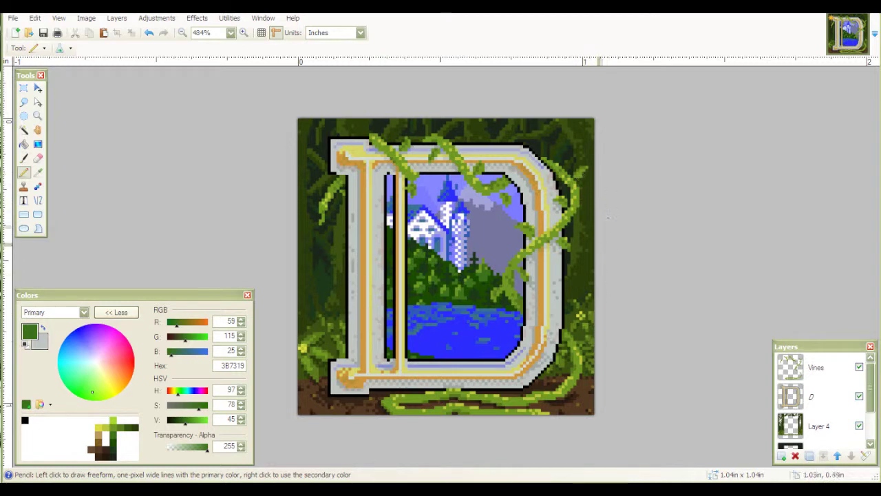
{"action": "left_click", "coordinate": [779, 363]}
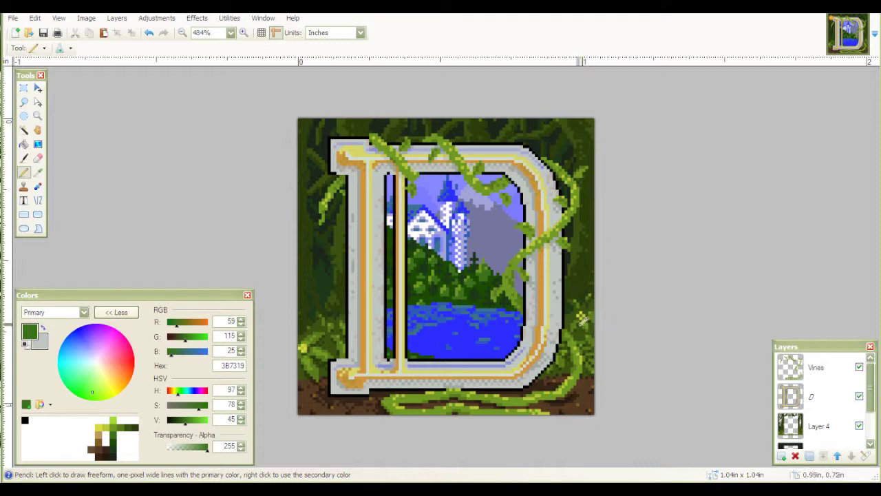
Hide the Vines and letter D layers from the image.
{"action": "left_click", "coordinate": [859, 367]}
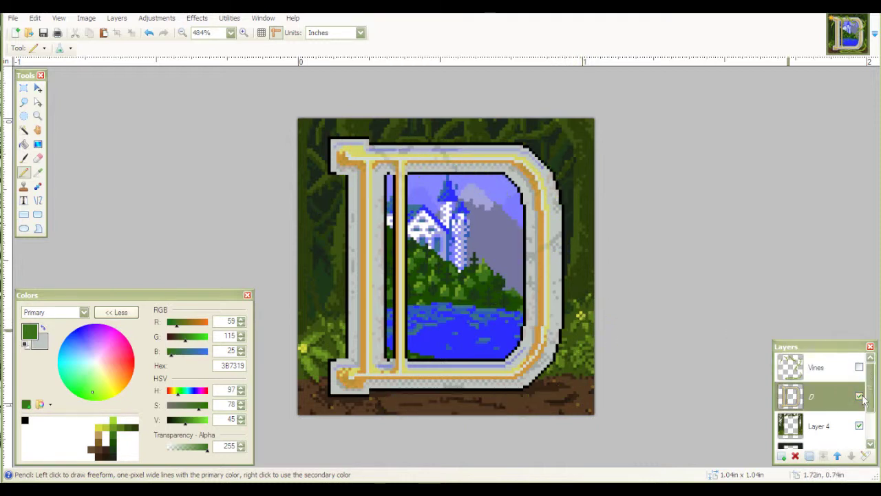
{"action": "left_click", "coordinate": [859, 397]}
{"action": "scroll", "coordinate": [681, 375], "scroll_direction": "up", "scroll_amount": 3}
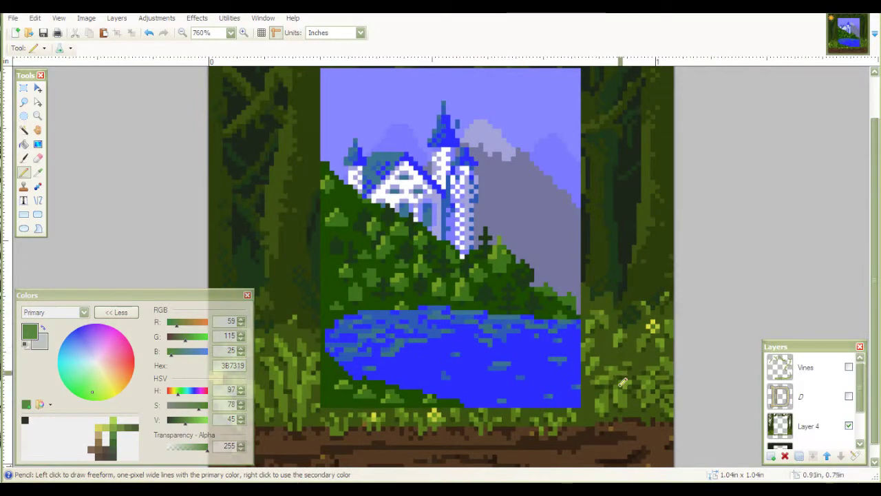
{"action": "scroll", "coordinate": [716, 413], "scroll_direction": "up", "scroll_amount": 3}
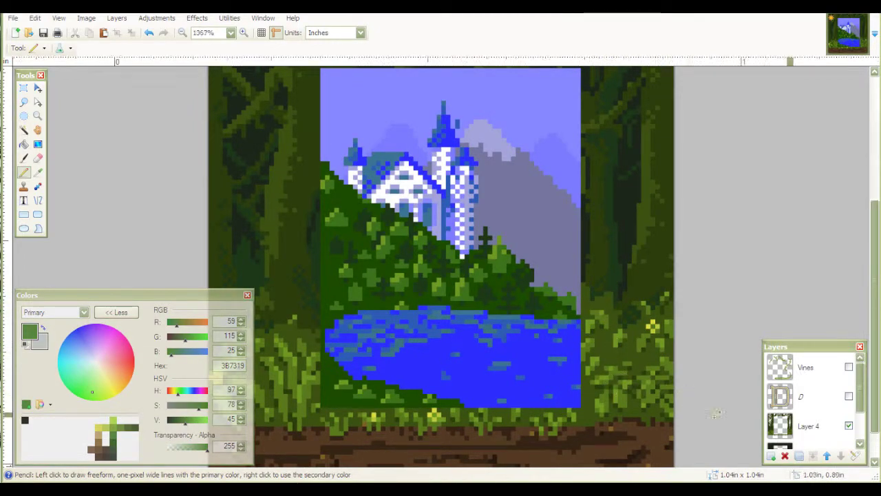
{"action": "scroll", "coordinate": [715, 413], "scroll_direction": "up", "scroll_amount": 2}
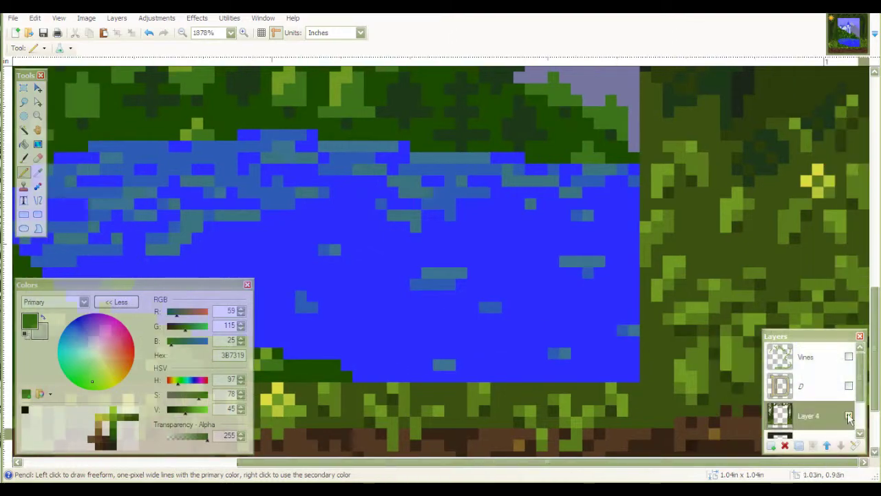
Show the Layer 4 jungle-and-lake background and zoom in and out to inspect it.
{"action": "left_click", "coordinate": [849, 416]}
{"action": "scroll", "coordinate": [688, 365], "scroll_direction": "down", "scroll_amount": 3}
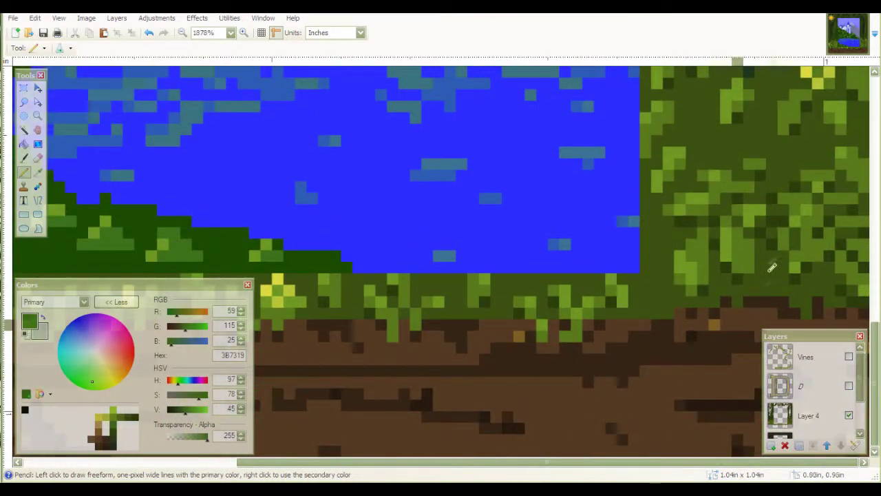
{"action": "scroll", "coordinate": [771, 267], "scroll_direction": "up", "scroll_amount": 3}
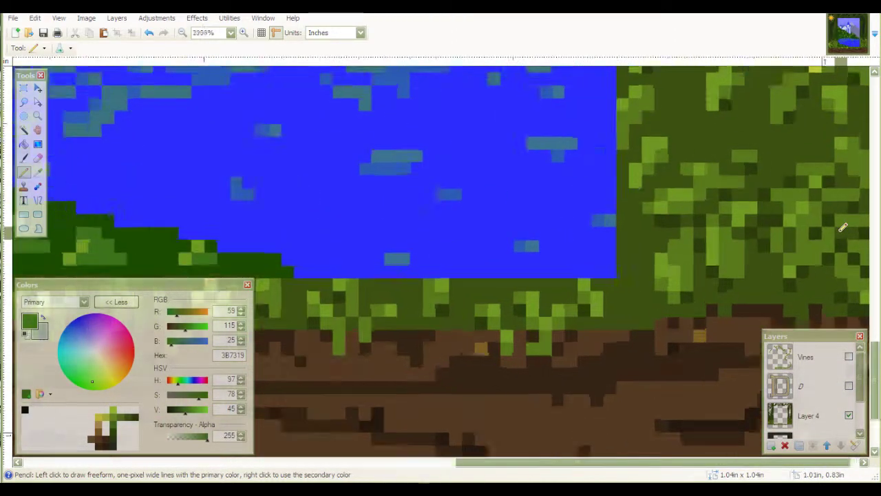
{"action": "scroll", "coordinate": [791, 241], "scroll_direction": "down", "scroll_amount": 10}
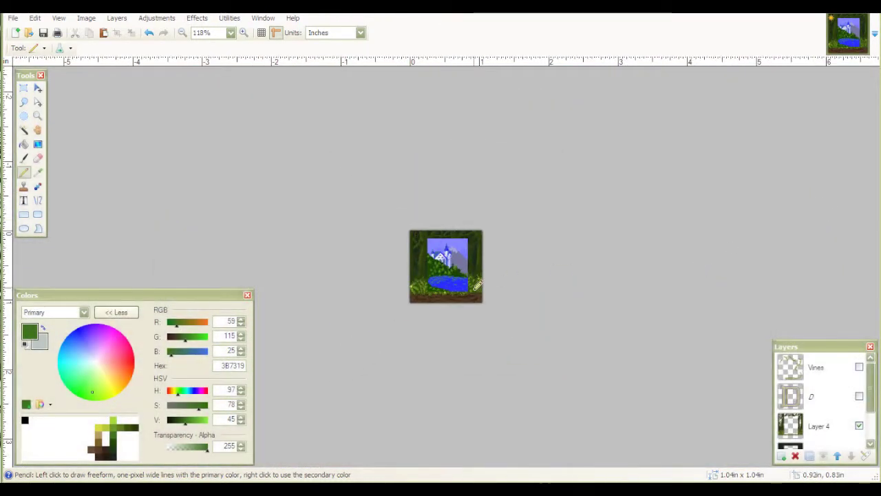
{"action": "scroll", "coordinate": [618, 300], "scroll_direction": "up", "scroll_amount": 5}
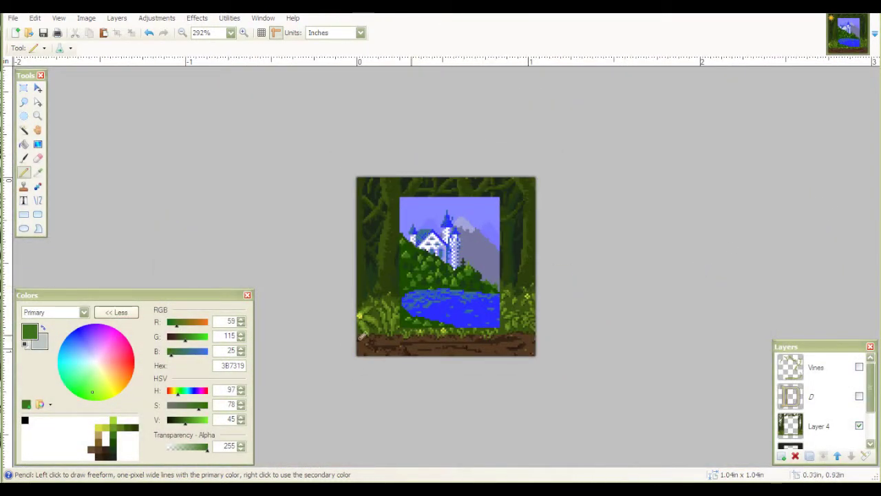
{"action": "scroll", "coordinate": [330, 378], "scroll_direction": "up", "scroll_amount": 2}
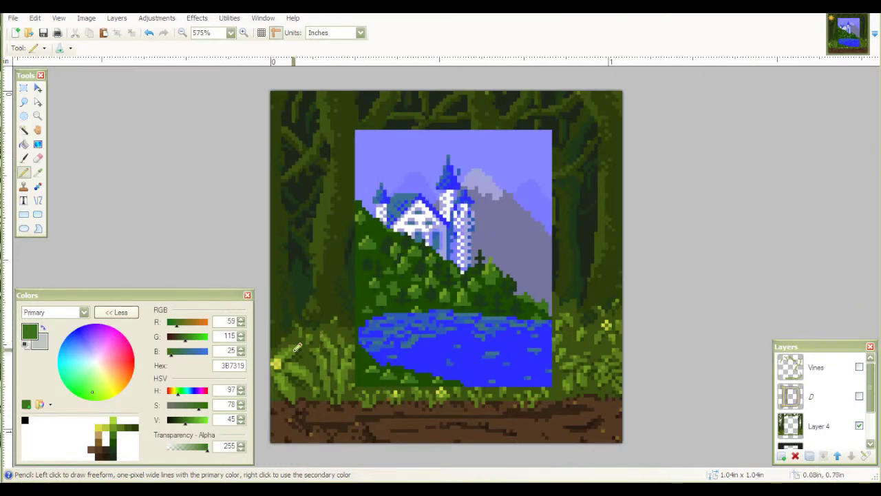
{"action": "scroll", "coordinate": [303, 354], "scroll_direction": "up", "scroll_amount": 3}
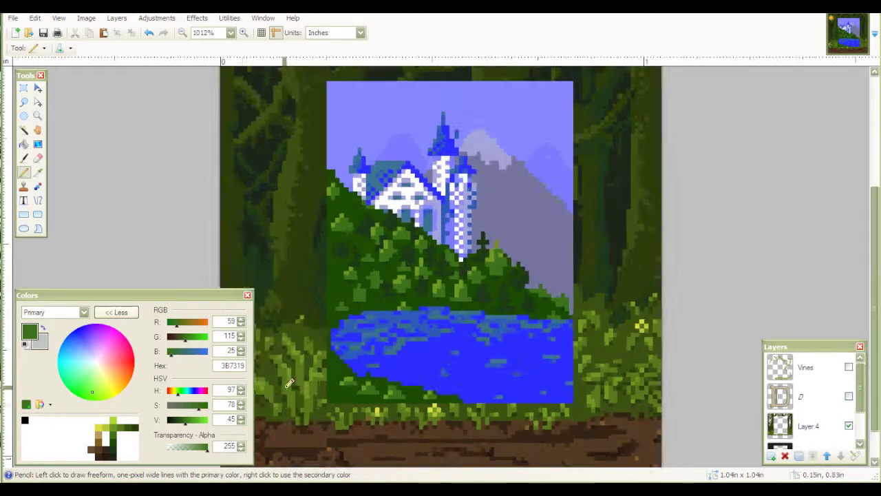
{"action": "scroll", "coordinate": [377, 350], "scroll_direction": "down", "scroll_amount": 3}
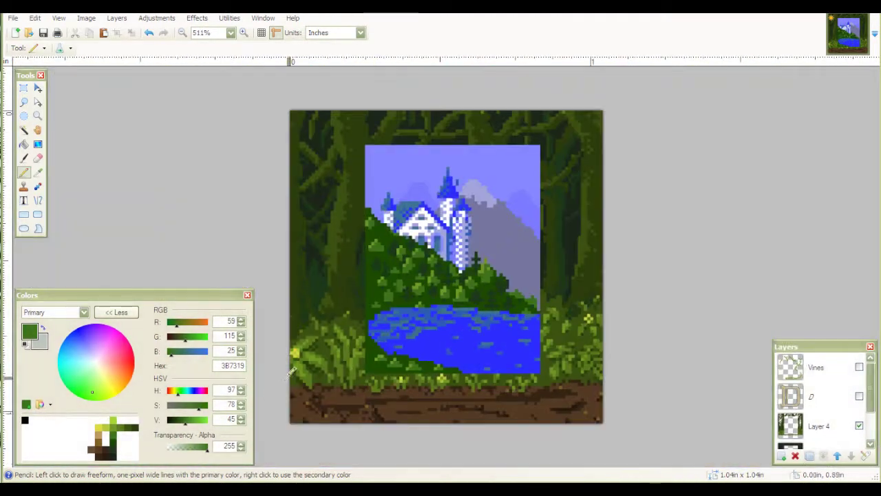
{"action": "scroll", "coordinate": [292, 373], "scroll_direction": "up", "scroll_amount": 1}
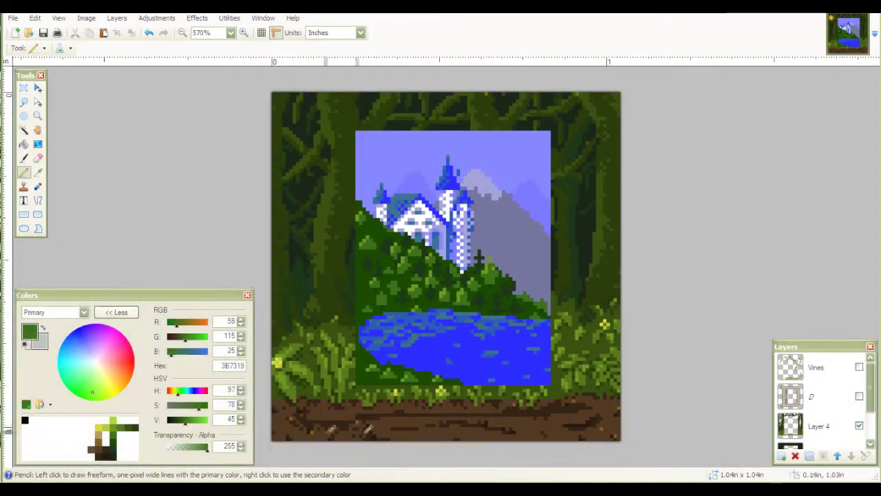
Show the ornate D frame and its vines, then zoom in and out to review the icon.
{"action": "left_click", "coordinate": [858, 396]}
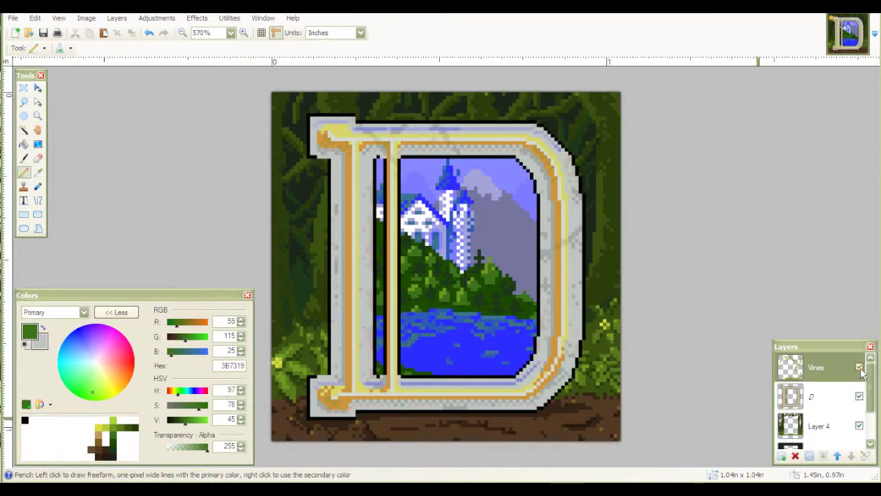
{"action": "left_click", "coordinate": [859, 367]}
{"action": "scroll", "coordinate": [551, 206], "scroll_direction": "up", "scroll_amount": 1}
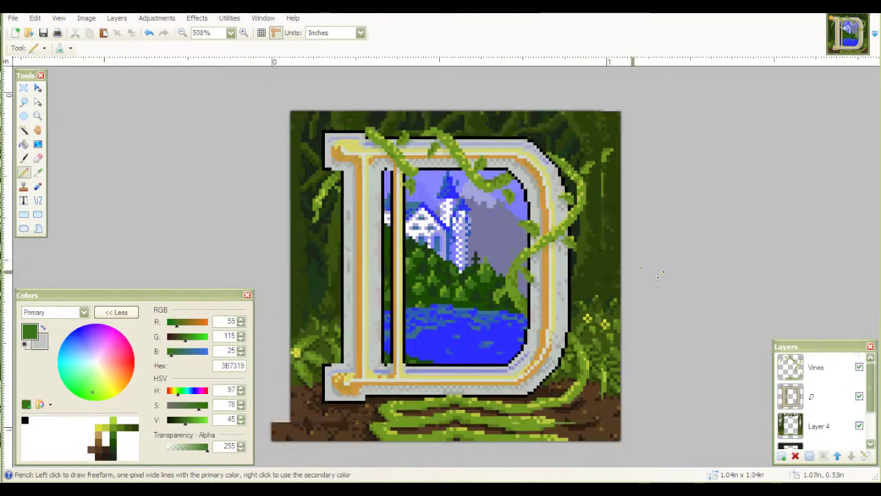
{"action": "scroll", "coordinate": [628, 255], "scroll_direction": "down", "scroll_amount": 3}
{"action": "scroll", "coordinate": [605, 251], "scroll_direction": "up", "scroll_amount": 3}
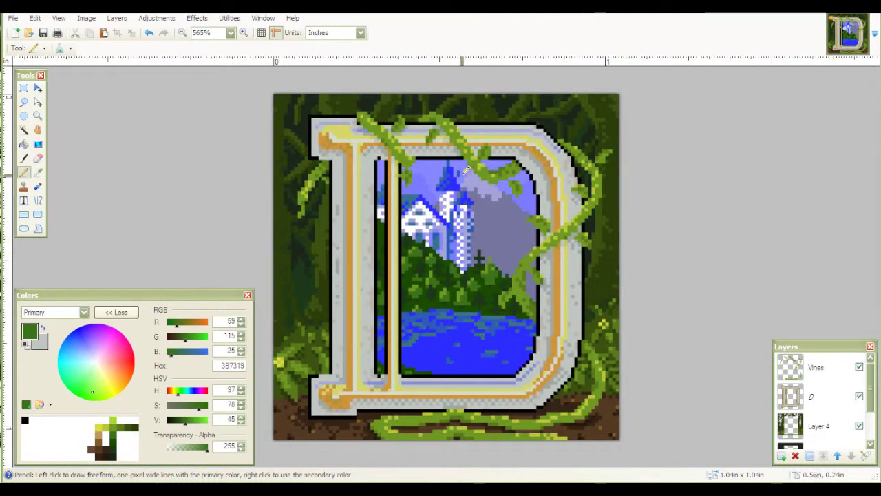
{"action": "scroll", "coordinate": [857, 223], "scroll_direction": "down", "scroll_amount": 3}
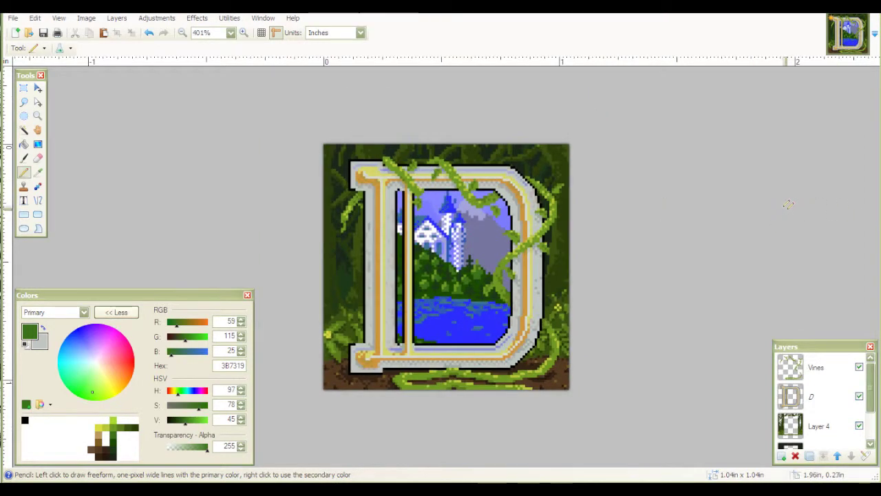
{"action": "scroll", "coordinate": [779, 200], "scroll_direction": "up", "scroll_amount": 2}
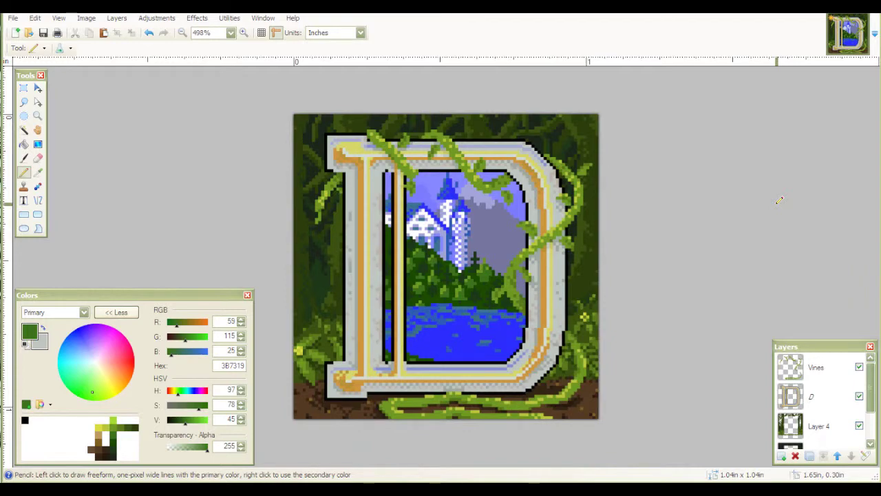
{"action": "scroll", "coordinate": [779, 200], "scroll_direction": "down", "scroll_amount": 3}
{"action": "scroll", "coordinate": [781, 201], "scroll_direction": "up", "scroll_amount": 5}
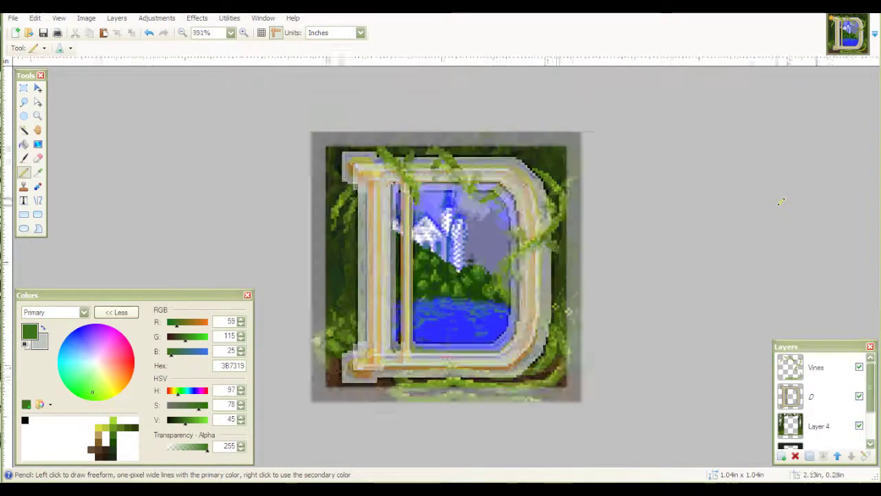
{"action": "scroll", "coordinate": [783, 213], "scroll_direction": "down", "scroll_amount": 3}
{"action": "scroll", "coordinate": [791, 265], "scroll_direction": "up", "scroll_amount": 2}
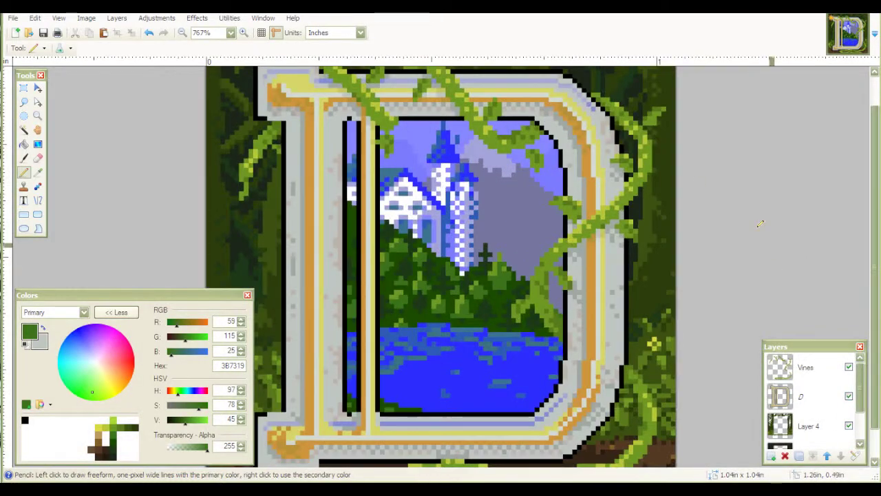
{"action": "scroll", "coordinate": [787, 254], "scroll_direction": "down", "scroll_amount": 2}
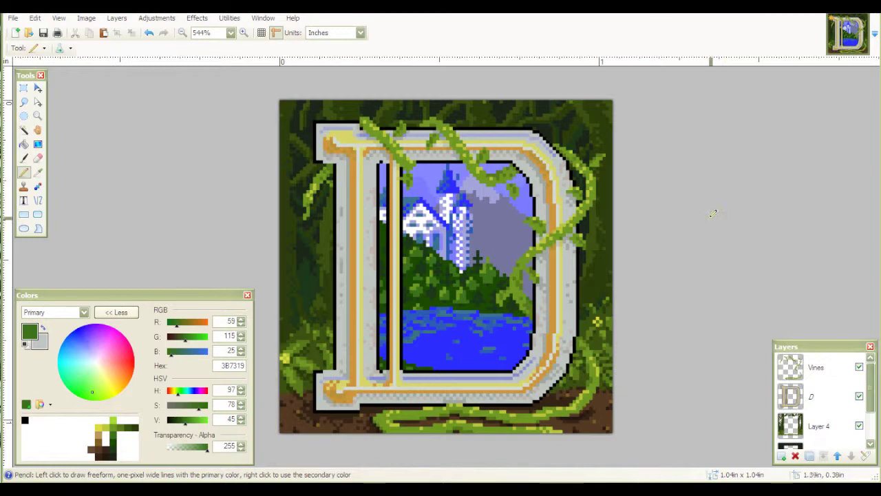
{"action": "scroll", "coordinate": [431, 198], "scroll_direction": "up", "scroll_amount": 5}
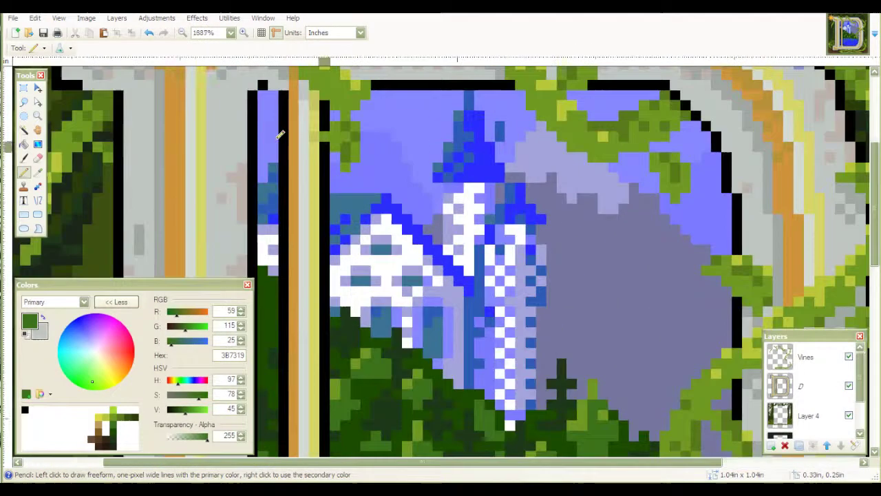
{"action": "scroll", "coordinate": [280, 134], "scroll_direction": "up", "scroll_amount": 3}
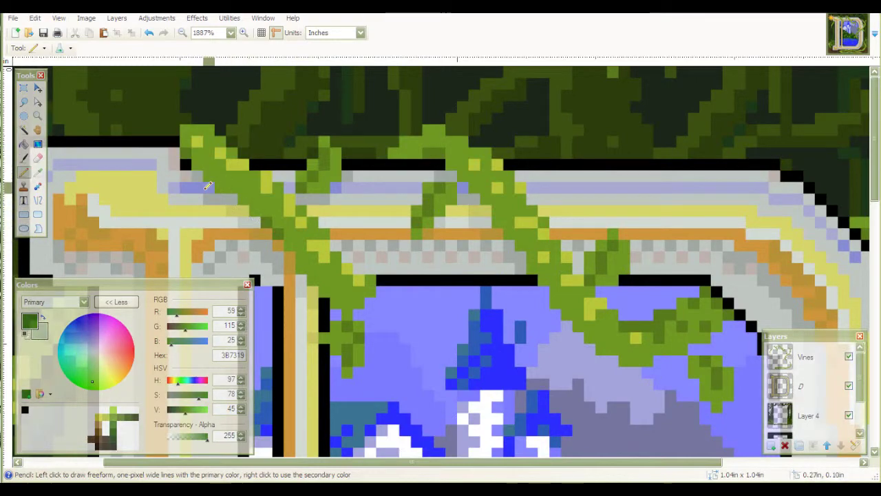
{"action": "scroll", "coordinate": [393, 276], "scroll_direction": "down", "scroll_amount": 2}
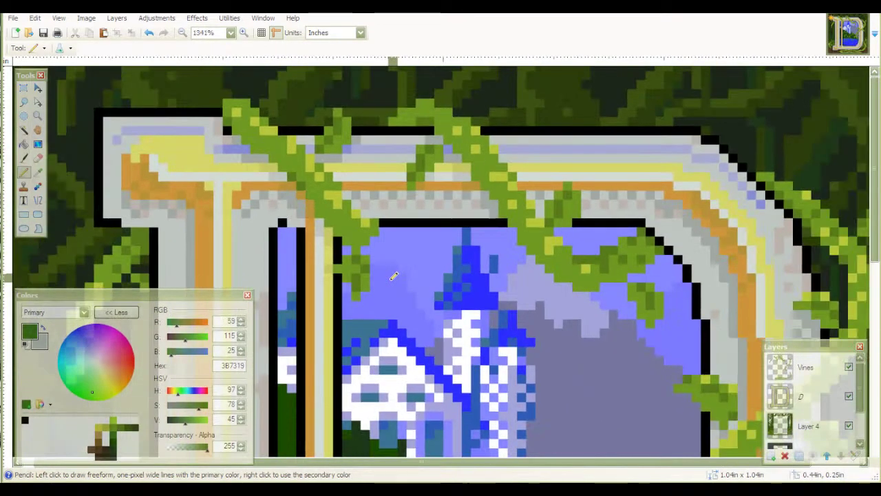
{"action": "scroll", "coordinate": [393, 275], "scroll_direction": "down", "scroll_amount": 5}
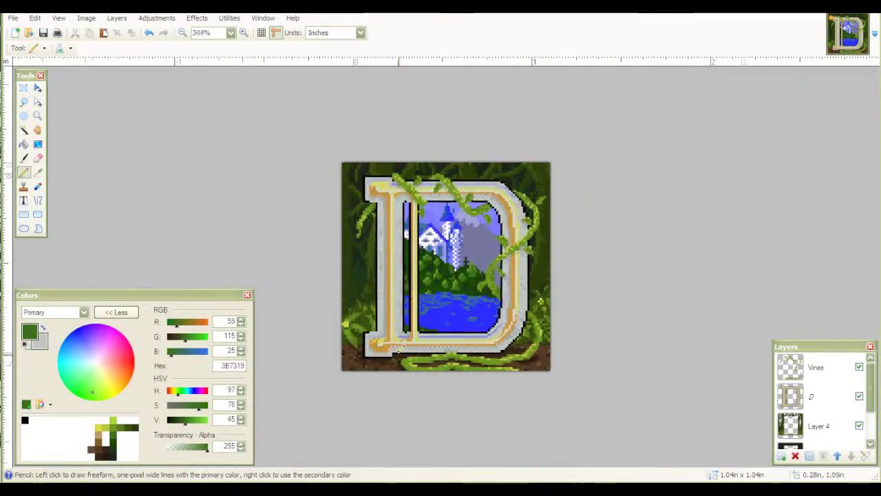
{"action": "scroll", "coordinate": [399, 347], "scroll_direction": "up", "scroll_amount": 2}
{"action": "scroll", "coordinate": [413, 337], "scroll_direction": "down", "scroll_amount": 3}
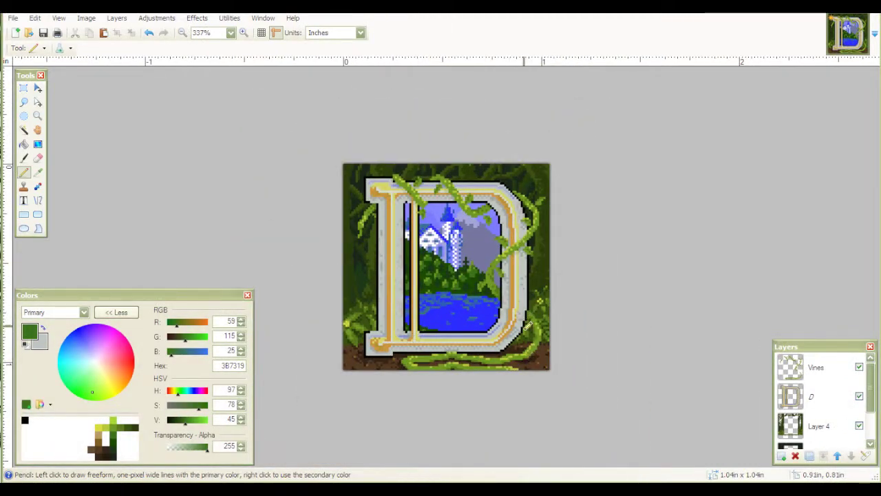
{"action": "scroll", "coordinate": [528, 324], "scroll_direction": "up", "scroll_amount": 2}
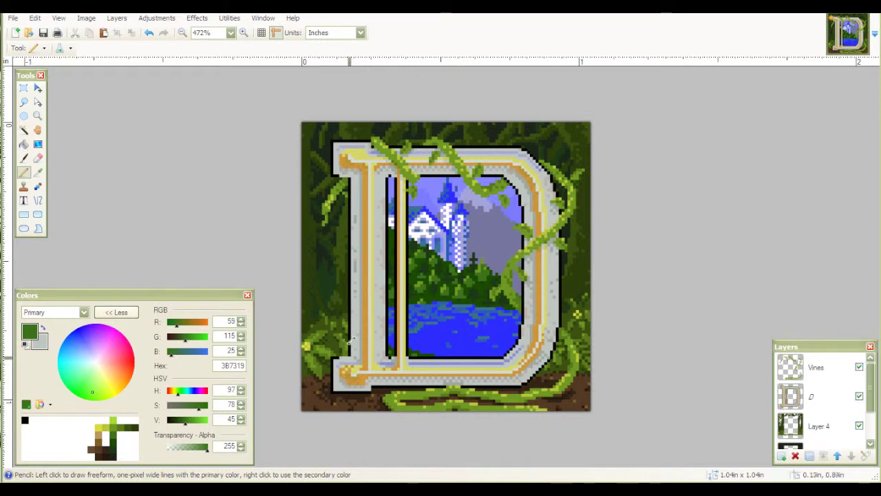
{"action": "scroll", "coordinate": [423, 275], "scroll_direction": "up", "scroll_amount": 1}
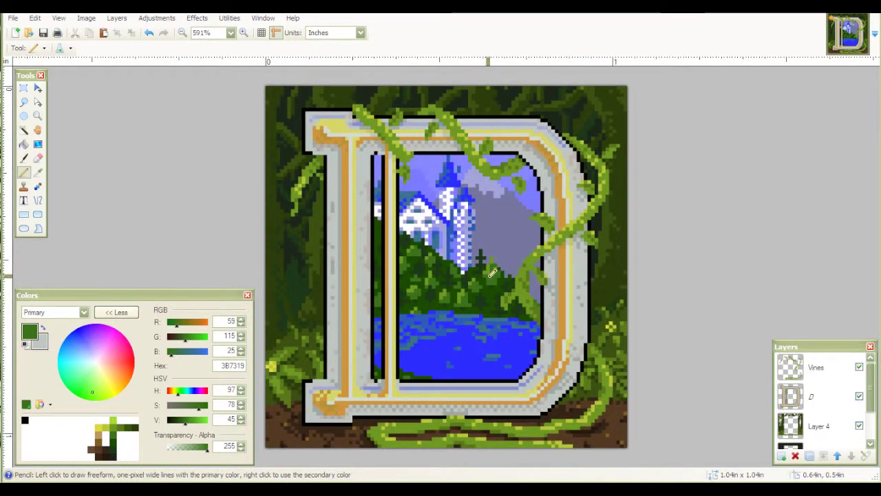
{"action": "scroll", "coordinate": [585, 268], "scroll_direction": "down", "scroll_amount": 6}
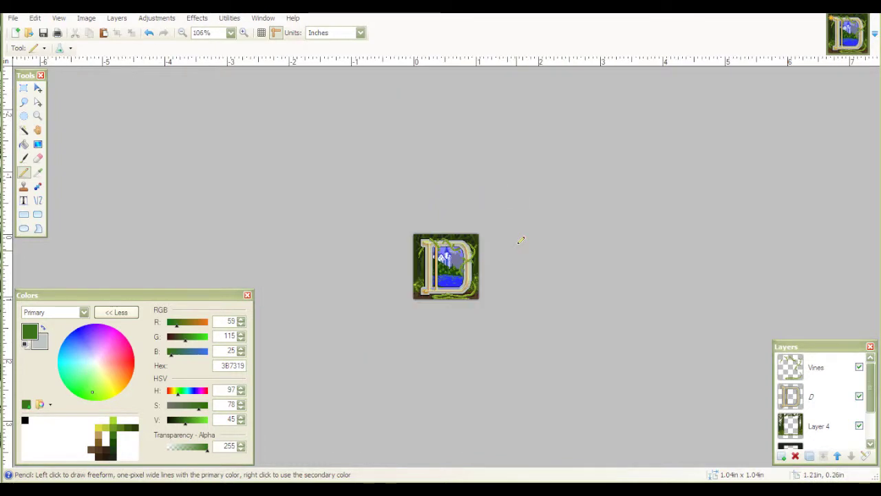
{"action": "scroll", "coordinate": [518, 239], "scroll_direction": "up", "scroll_amount": 3}
{"action": "scroll", "coordinate": [520, 239], "scroll_direction": "up", "scroll_amount": 2}
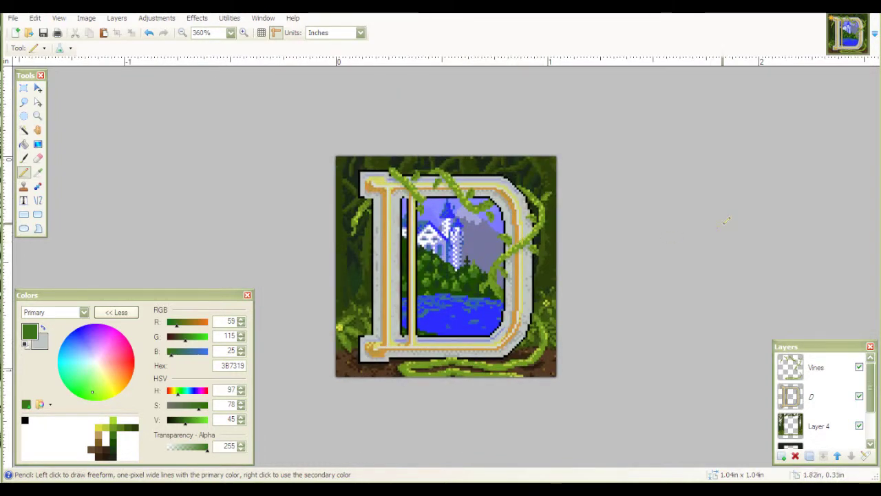